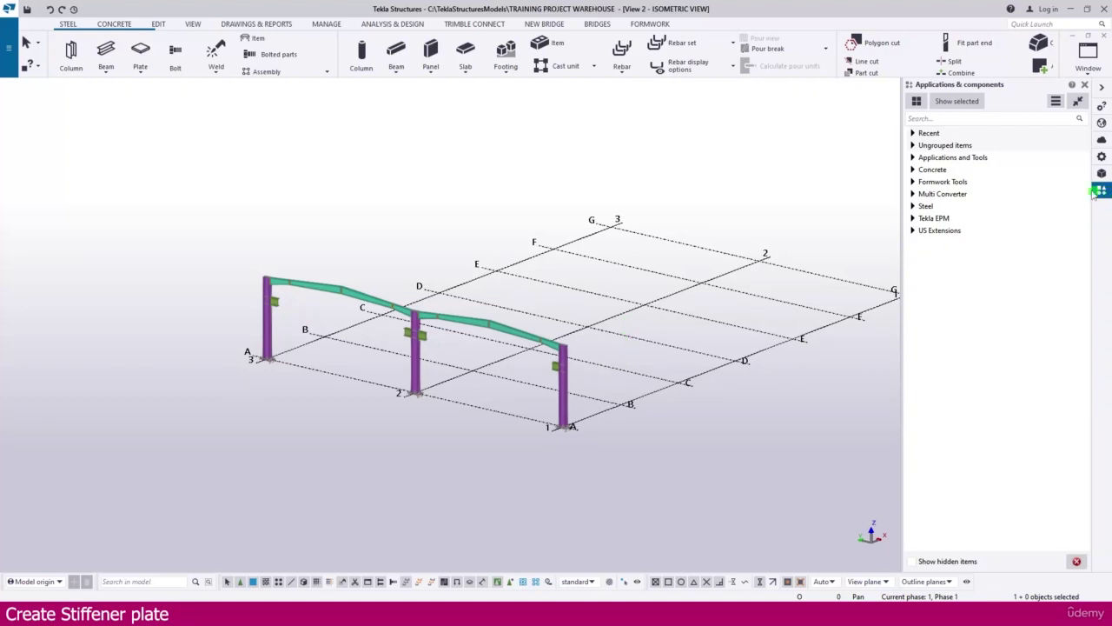
# Search the component catalog for 'stif' and start Multiple Stiffeners (1064).
pyautogui.click(952, 119)
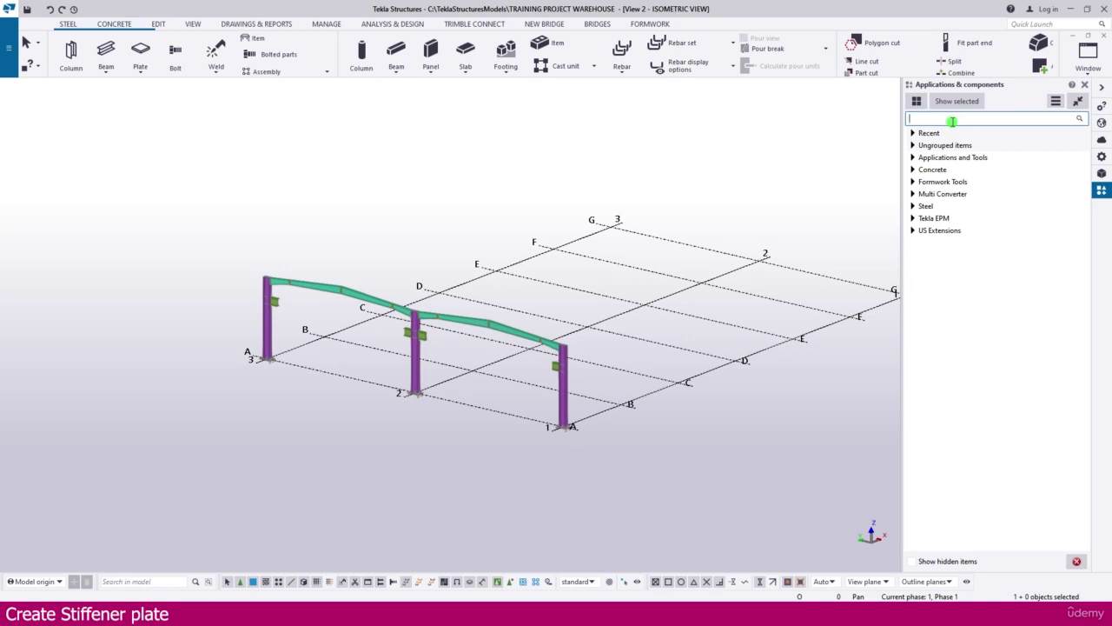
pyautogui.write('stiff')
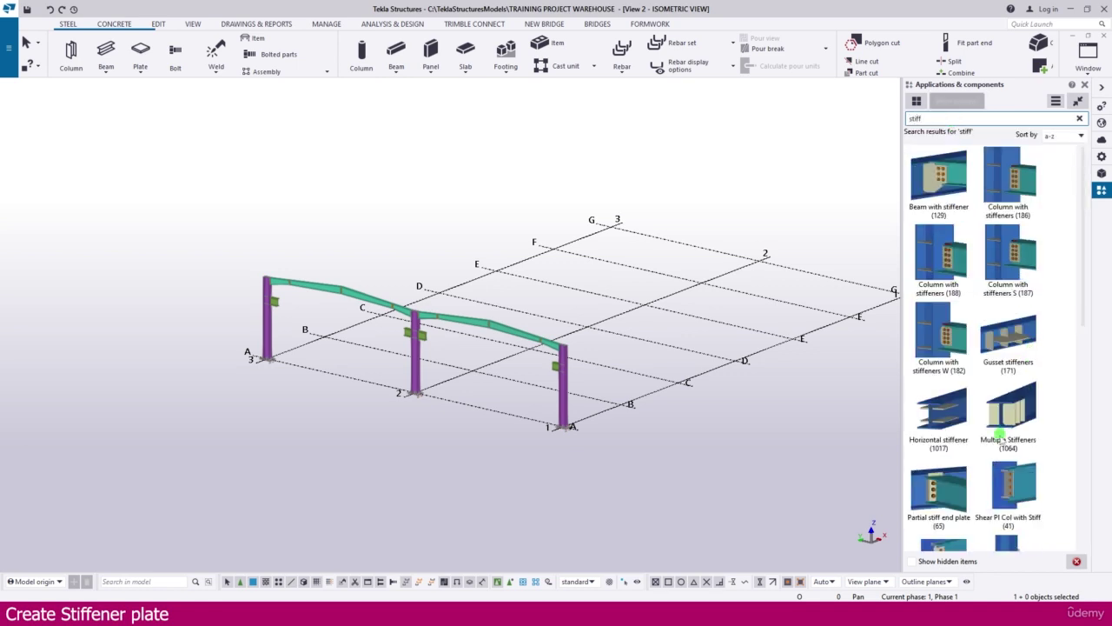
pyautogui.click(1009, 417)
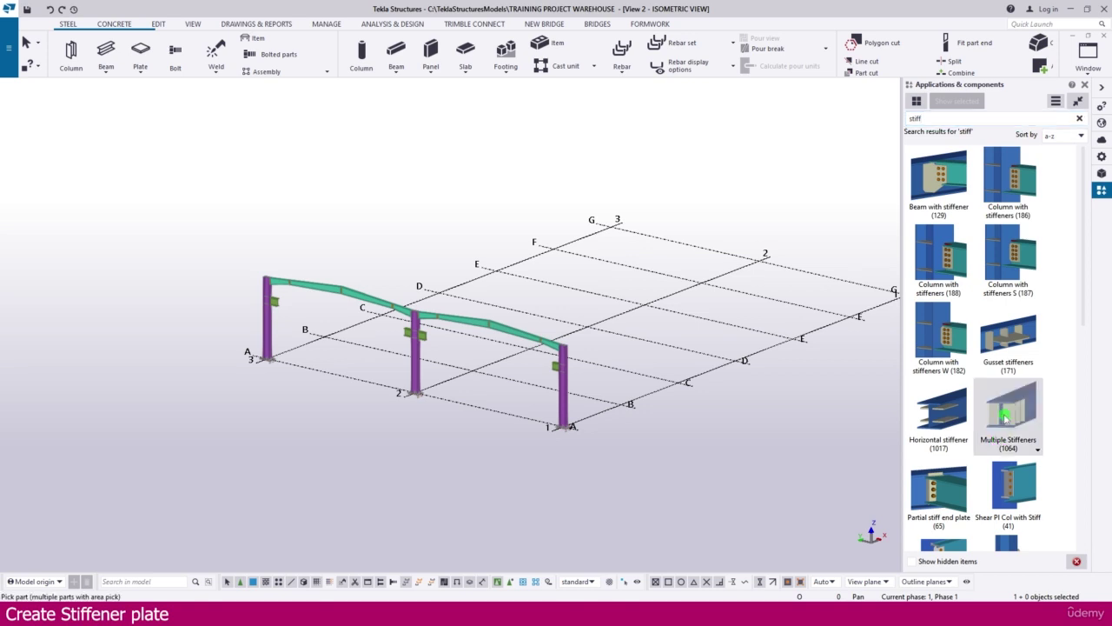
pyautogui.scroll(-5, 1006, 430)
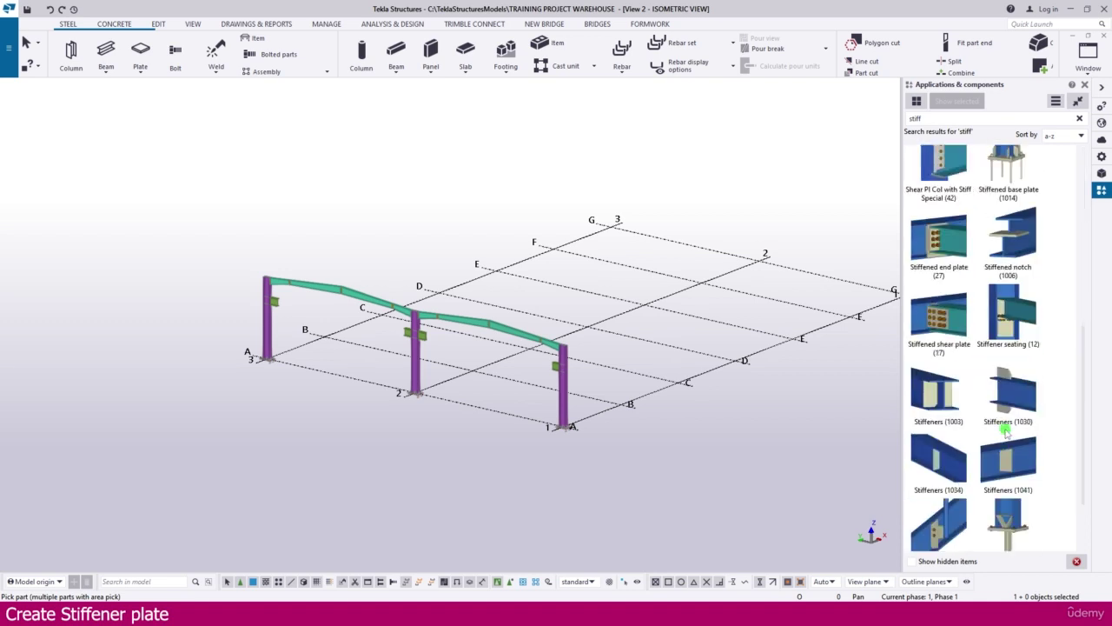
pyautogui.scroll(3, 1006, 430)
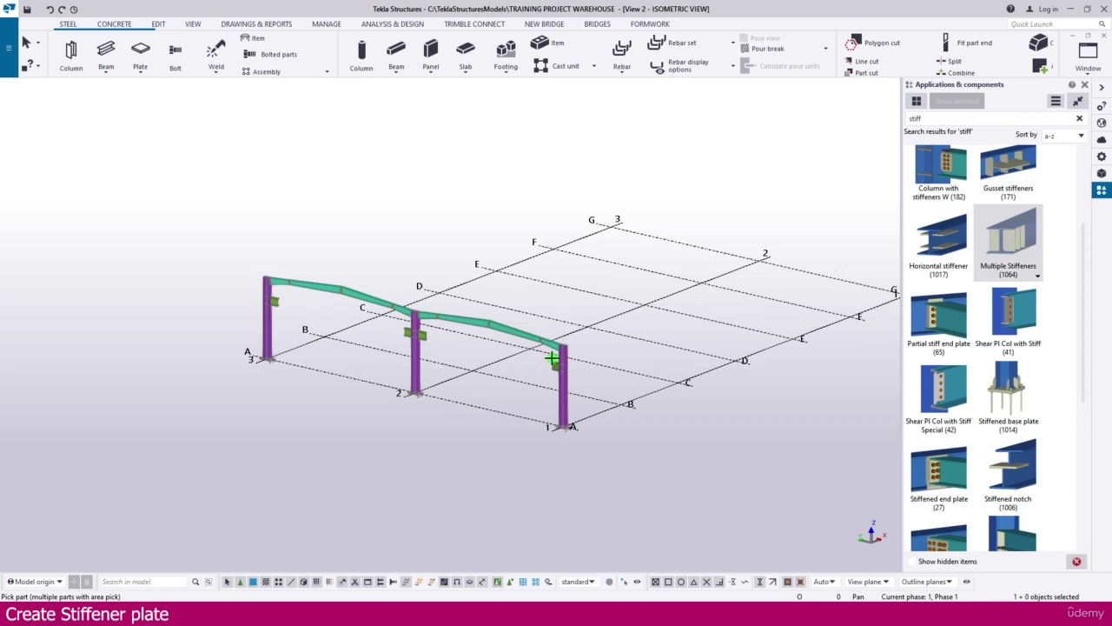
# Open the Grid A elevation, zoom to the grid 1 column-to-rafter connection, and bring up the PDF.
pyautogui.click(198, 24)
pyautogui.click(76, 61)
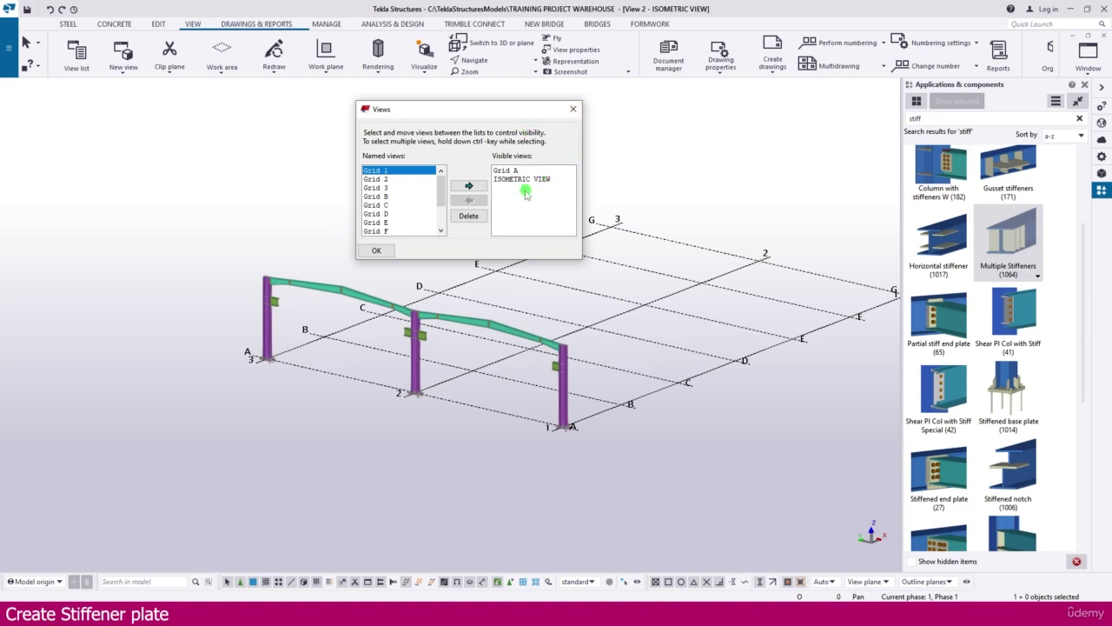
pyautogui.doubleClick(506, 170)
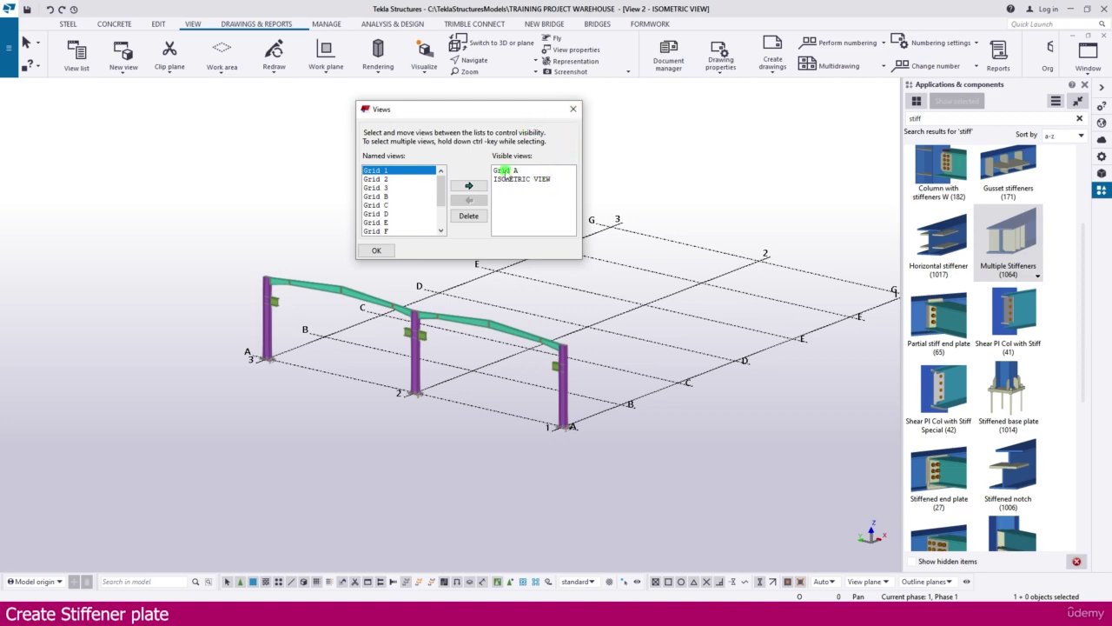
pyautogui.click(576, 108)
pyautogui.scroll(5, 285, 317)
pyautogui.scroll(5, 285, 317)
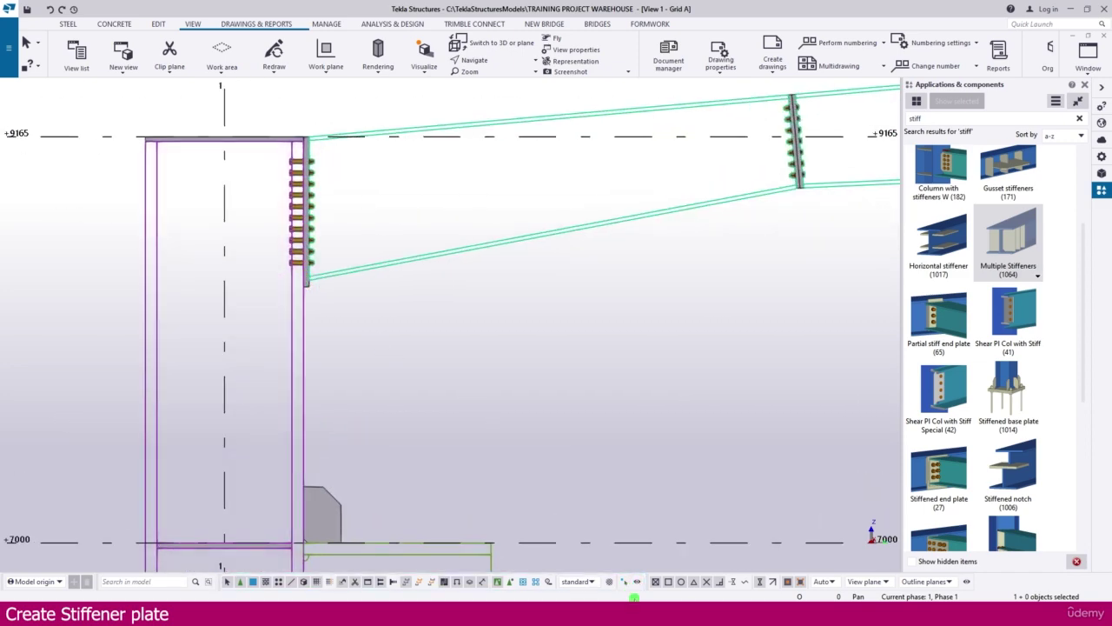
pyautogui.hotkey('alt', 'Tab')
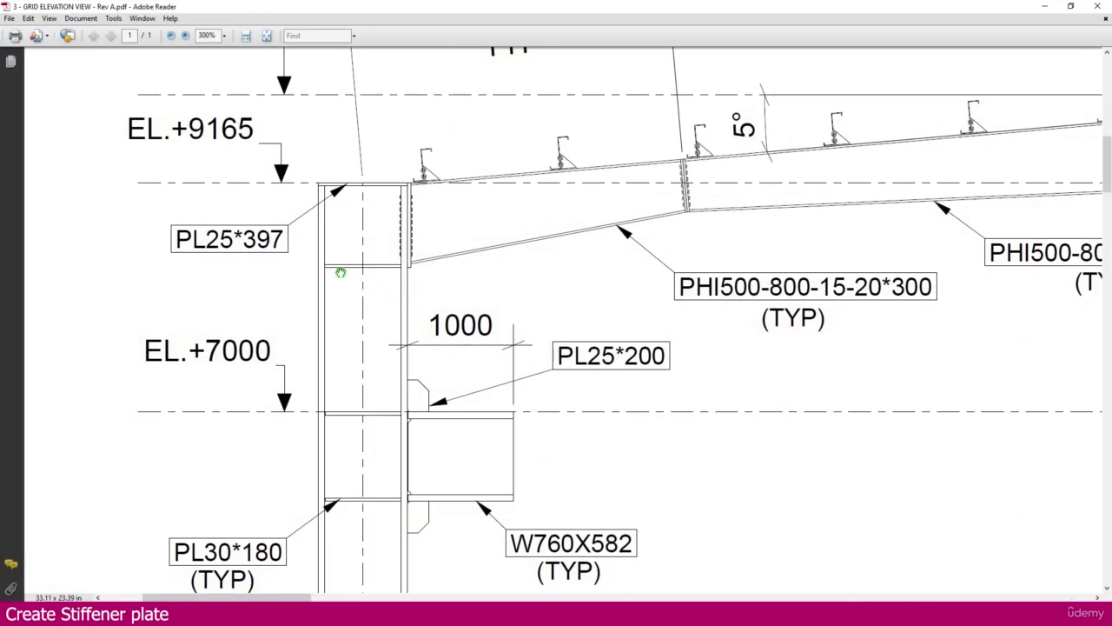
# Review the PL25*397 and PL30*180 stiffener callouts on the PDF elevation.
pyautogui.scroll(-1, 356, 280)
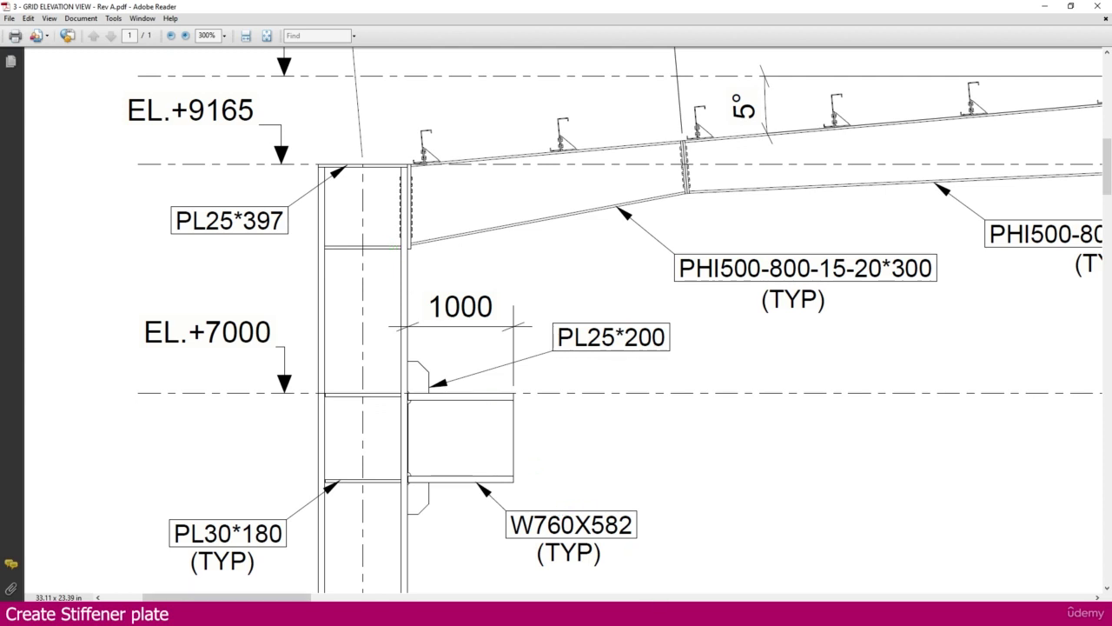
# Return to Tekla and open the Multiple stiffeners (1064) component properties.
pyautogui.moveTo(582, 612)
pyautogui.click(648, 556)
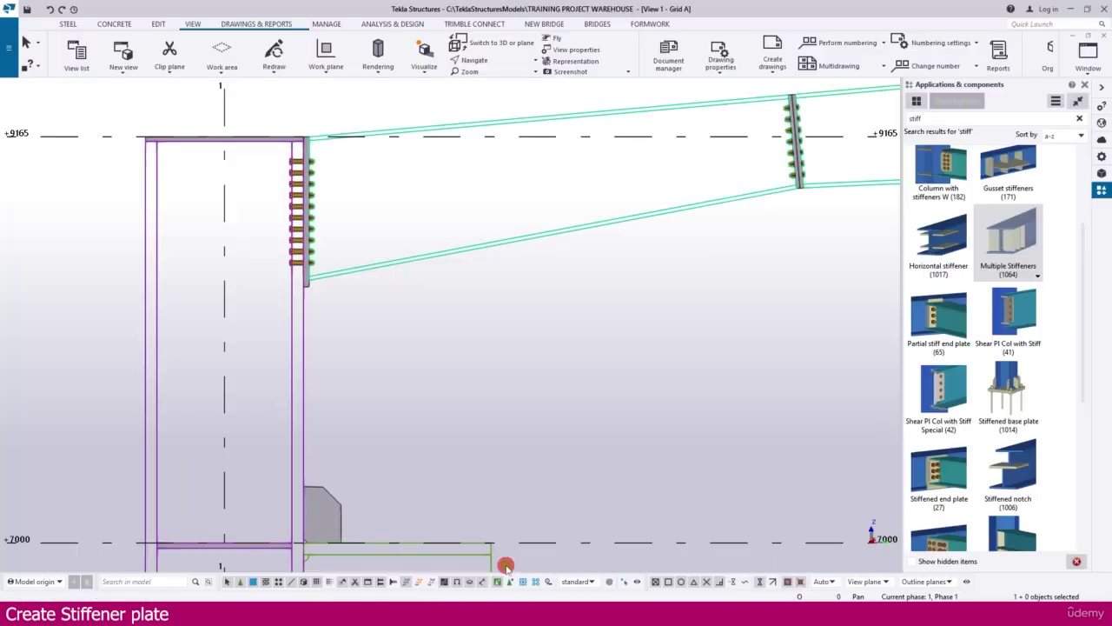
pyautogui.scroll(-4, 442, 418)
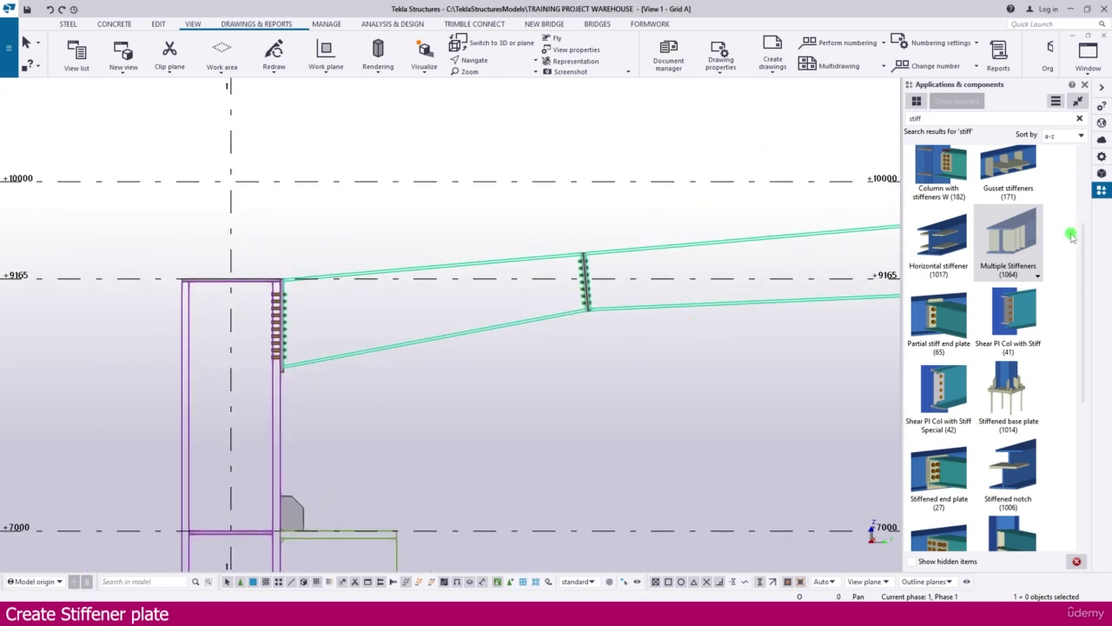
pyautogui.click(1017, 243)
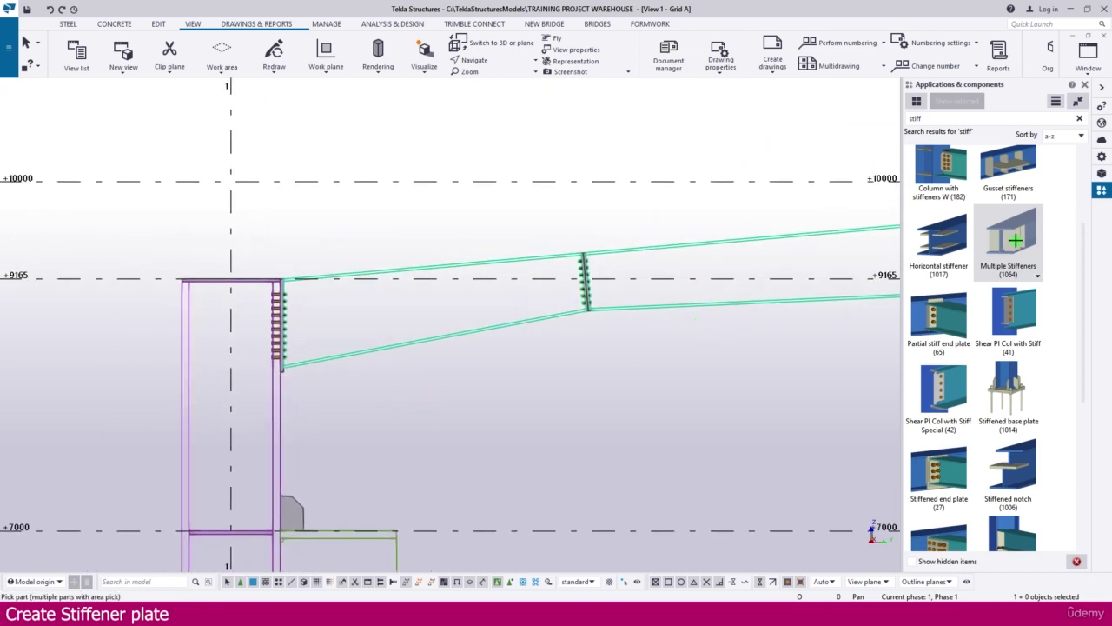
pyautogui.doubleClick(1015, 241)
# Set both stiffeners' thickness to 30 and their position prefix to P.
pyautogui.click(443, 165)
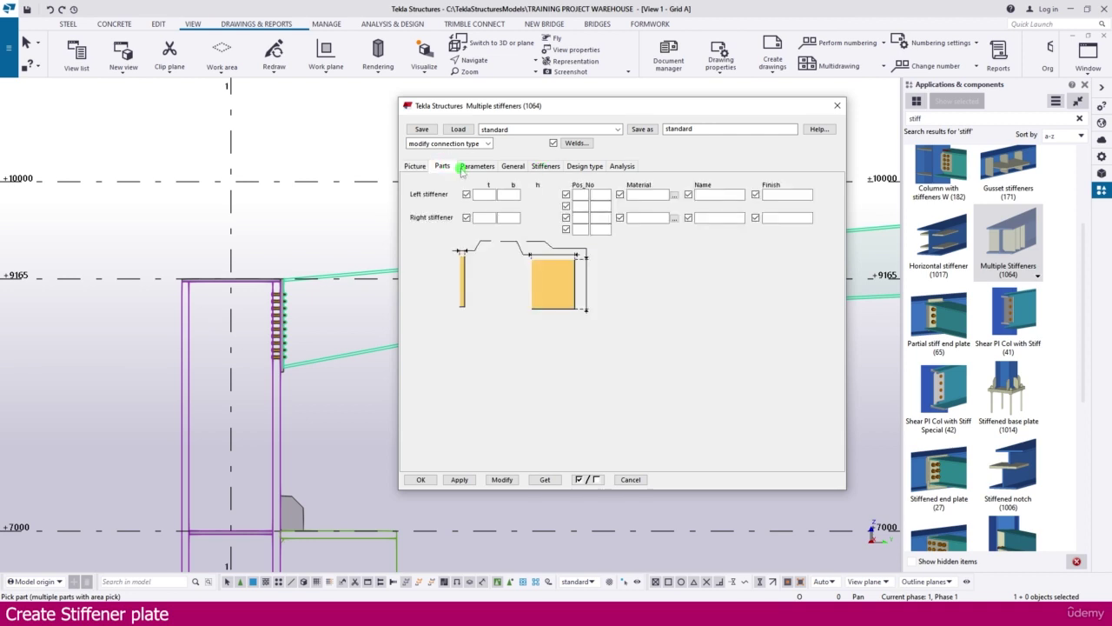
pyautogui.click(486, 195)
pyautogui.click(483, 218)
pyautogui.write('30')
pyautogui.click(580, 195)
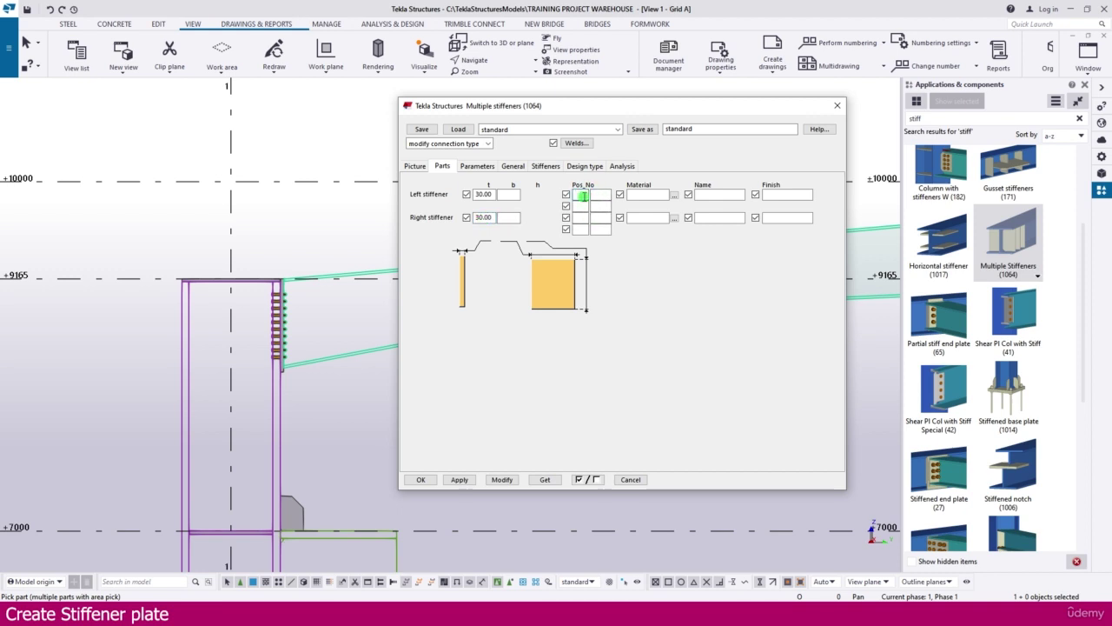
pyautogui.write('P')
pyautogui.click(579, 218)
pyautogui.write('P')
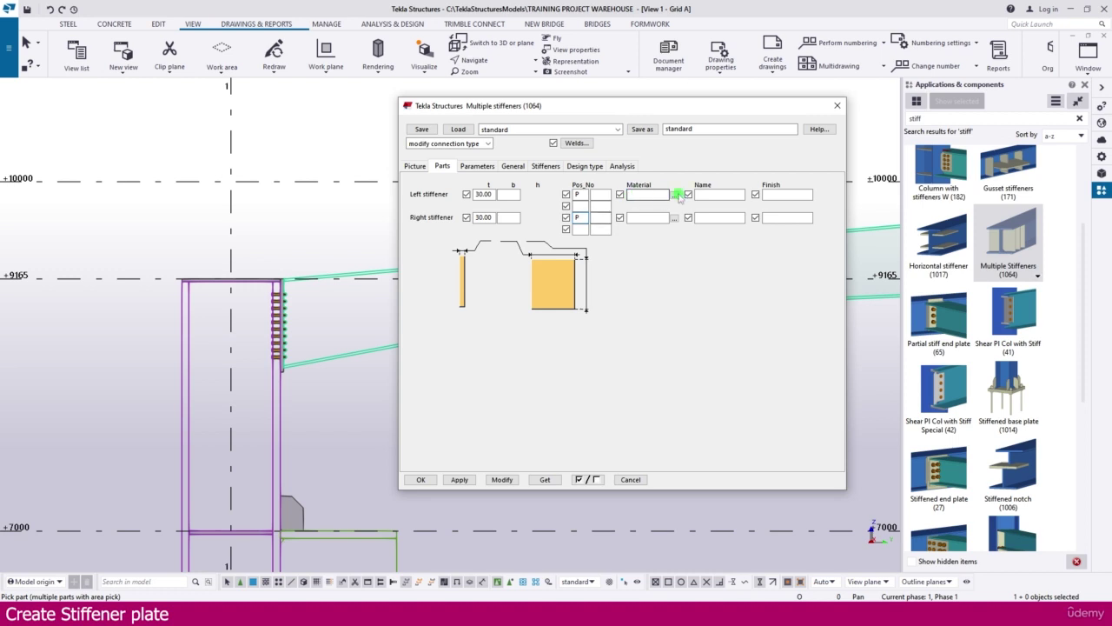
# Give both stiffeners material A36 and name PLATE, then confirm the settings.
pyautogui.click(675, 195)
pyautogui.click(131, 139)
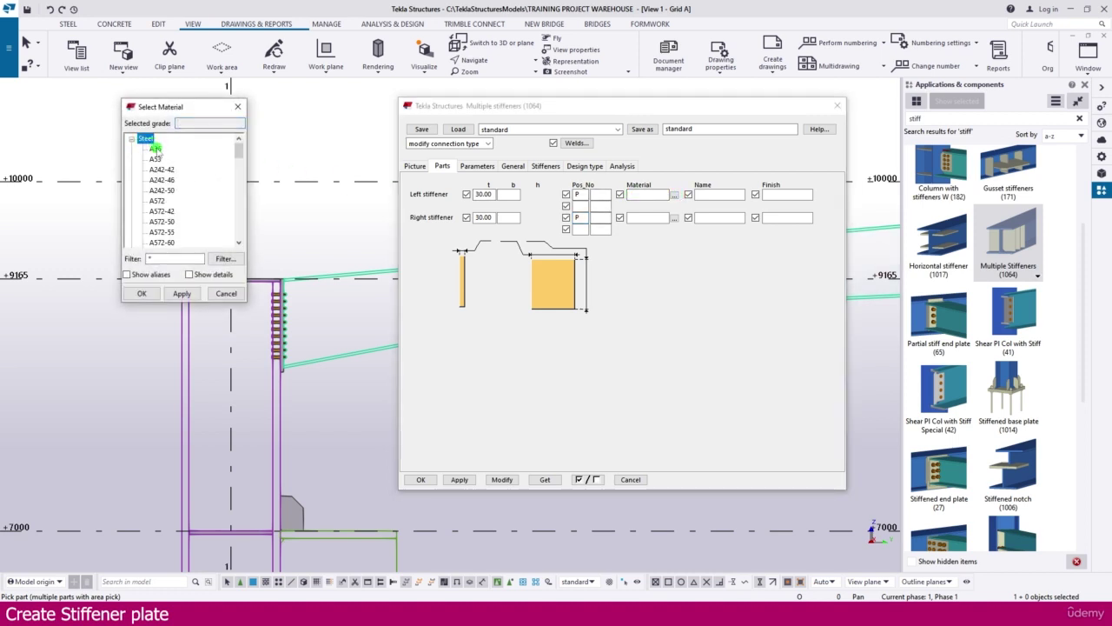
pyautogui.doubleClick(156, 149)
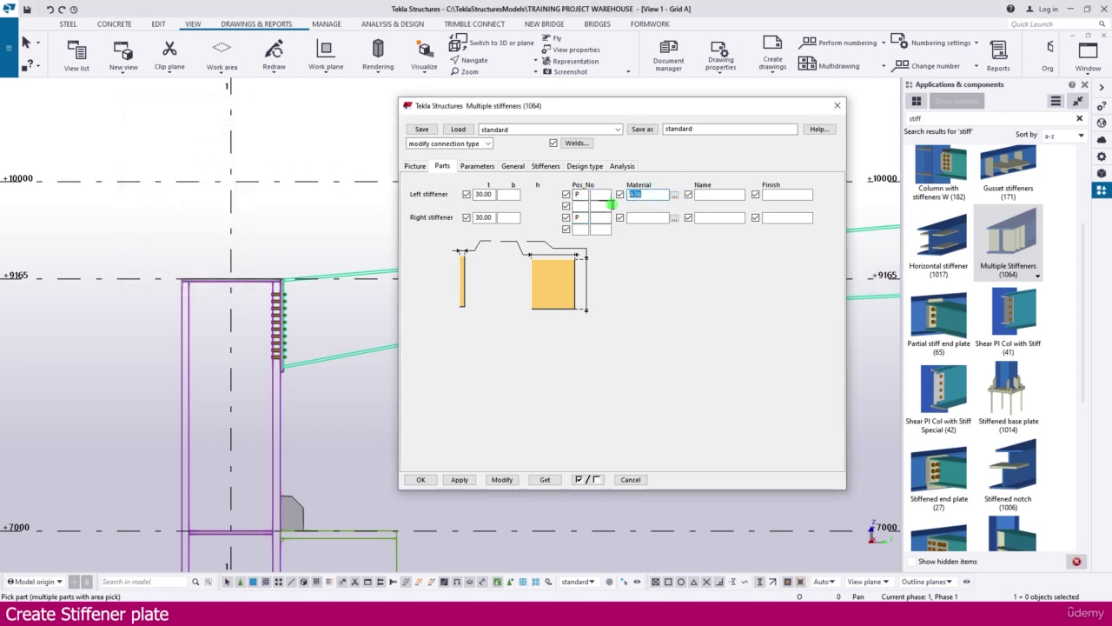
pyautogui.click(650, 217)
pyautogui.write('A36')
pyautogui.click(715, 195)
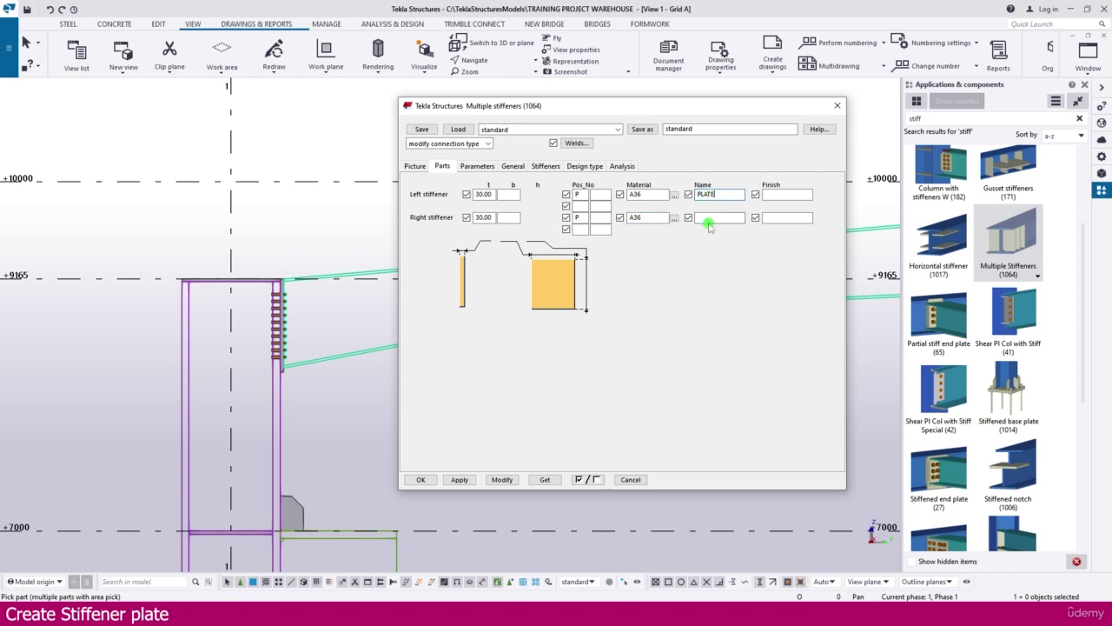
pyautogui.doubleClick(706, 195)
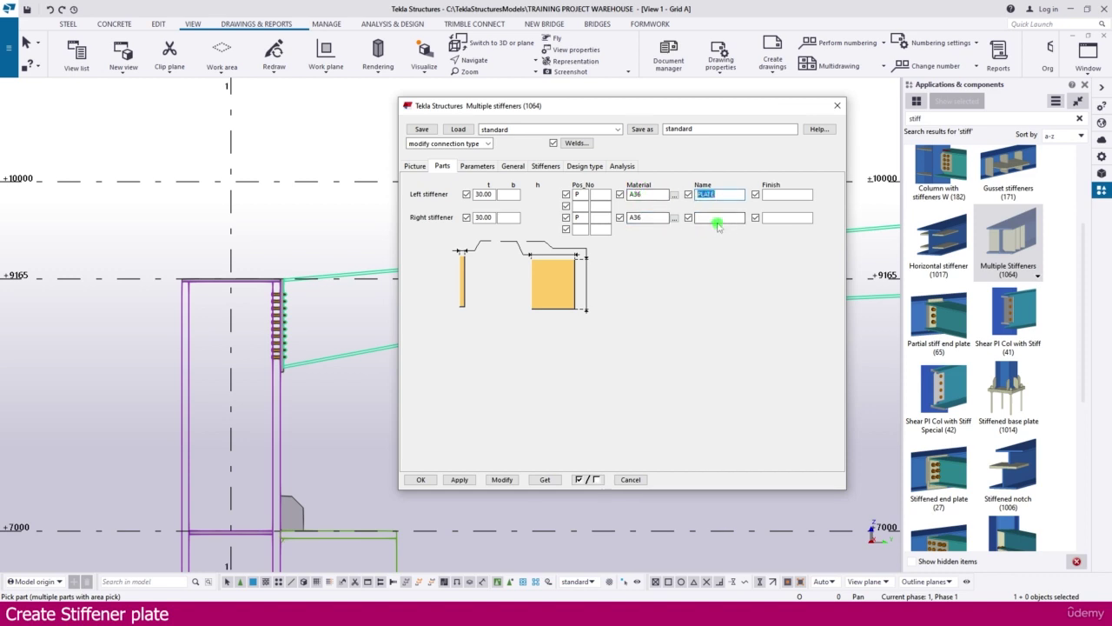
pyautogui.click(717, 219)
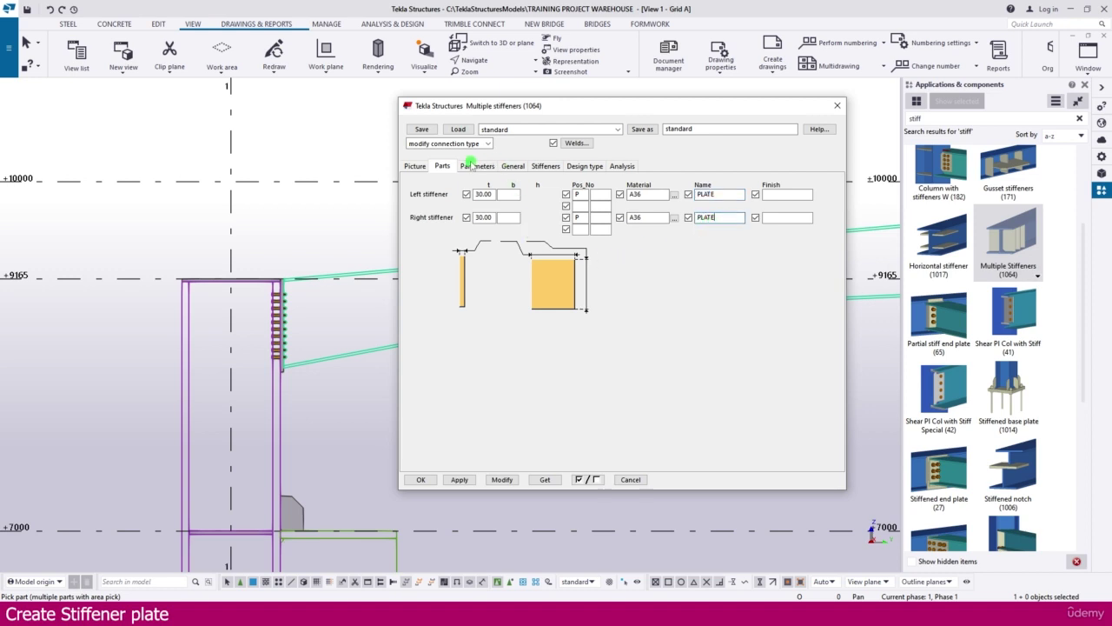
pyautogui.click(476, 167)
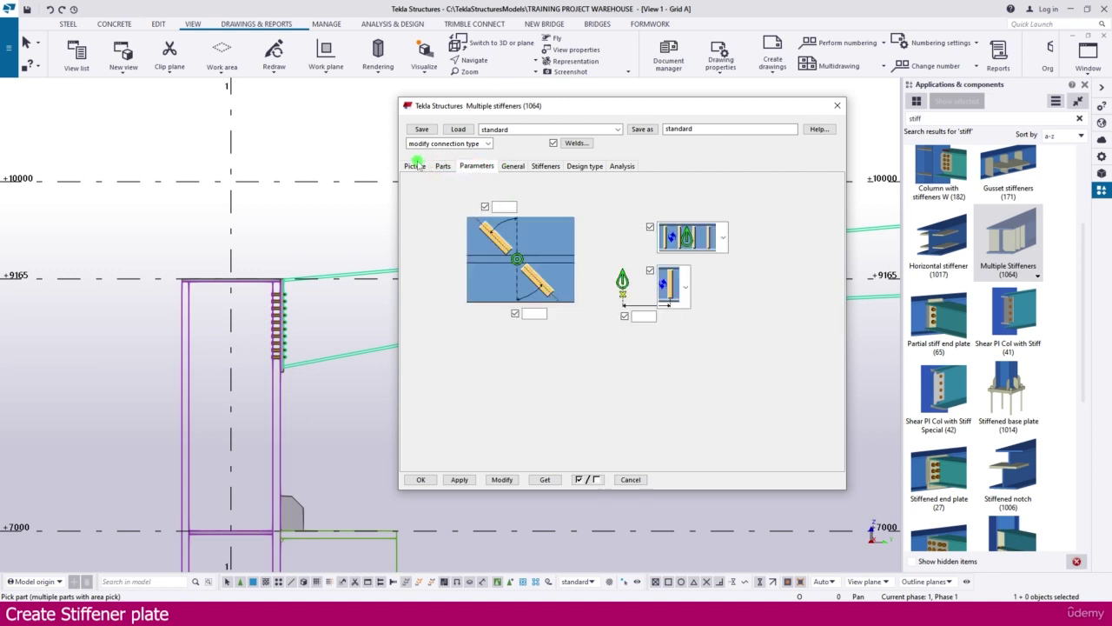
pyautogui.click(416, 165)
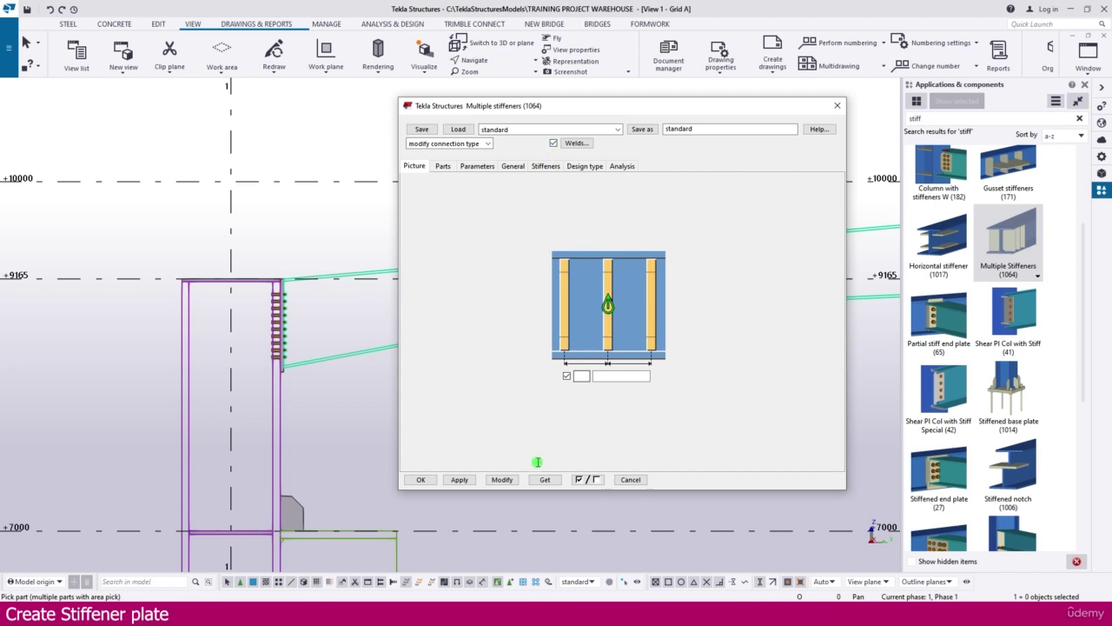
pyautogui.click(421, 479)
# Place the stiffener by picking the grid 1 column and the rafter's lower end point.
pyautogui.scroll(2, 269, 370)
pyautogui.scroll(2, 313, 397)
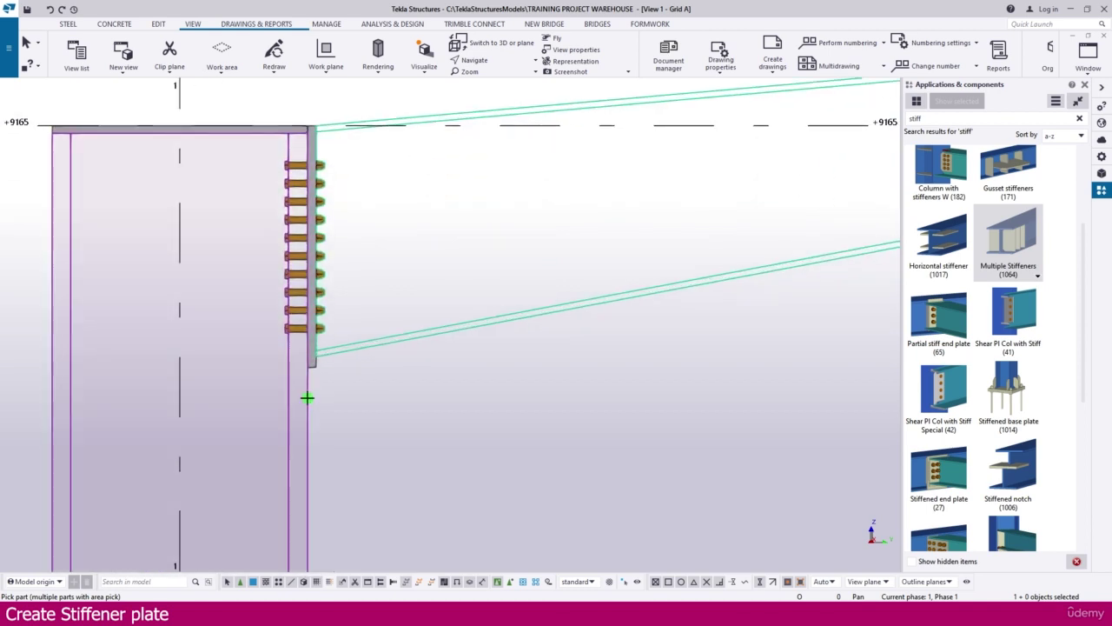
pyautogui.click(293, 357)
pyautogui.scroll(2, 300, 352)
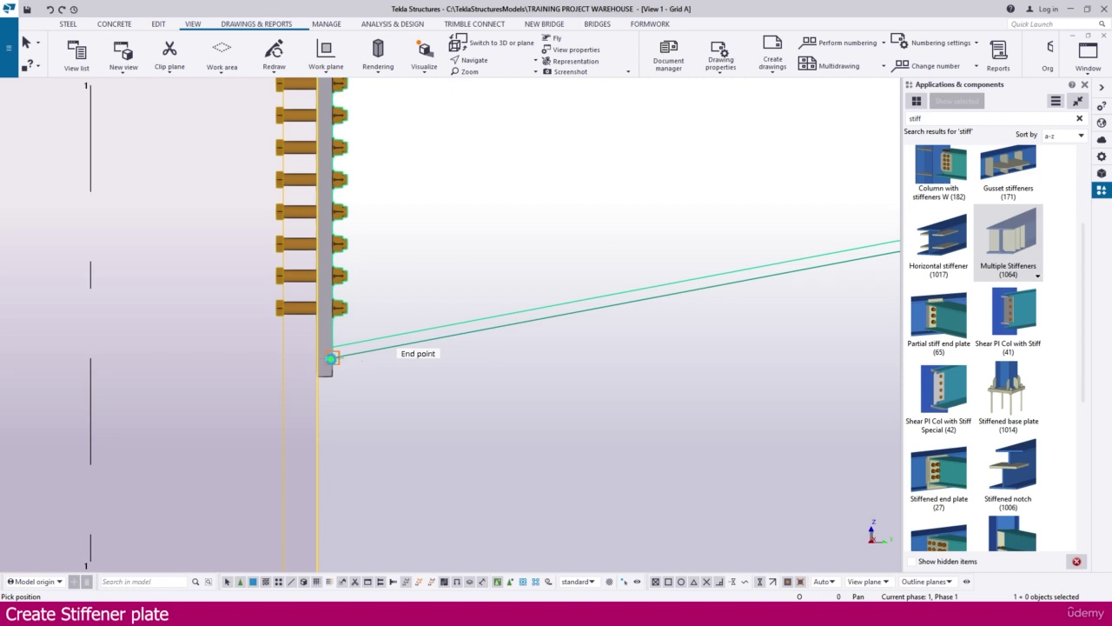
pyautogui.click(331, 357)
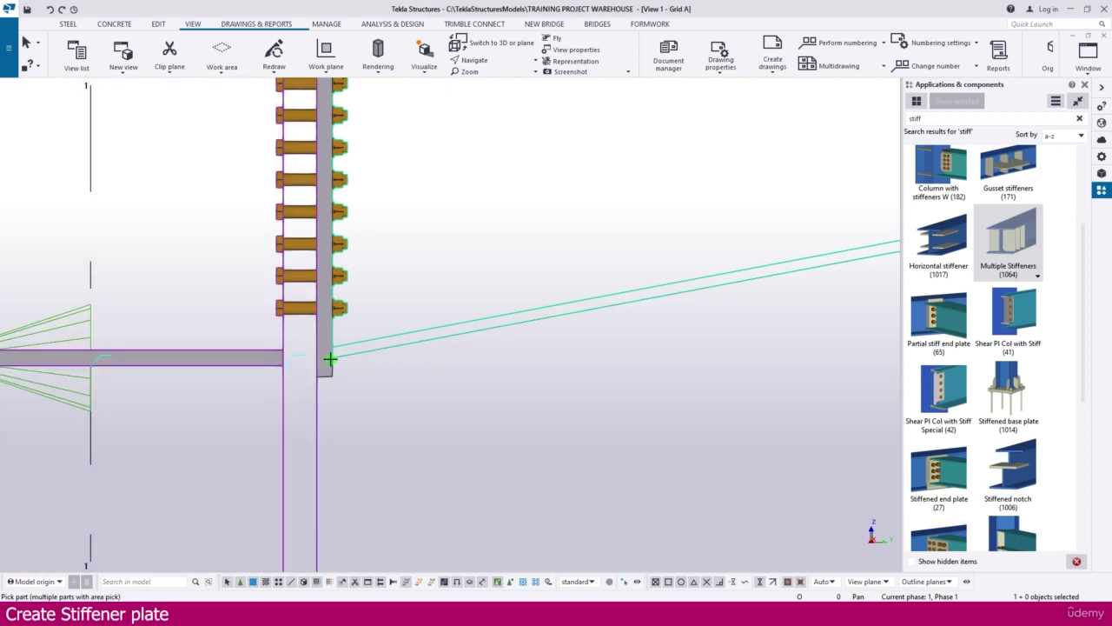
# Open the new stiffener component's Multiple stiffeners settings.
pyautogui.scroll(-1, 329, 365)
pyautogui.moveTo(268, 359); pyautogui.dragTo(325, 365, button='middle')
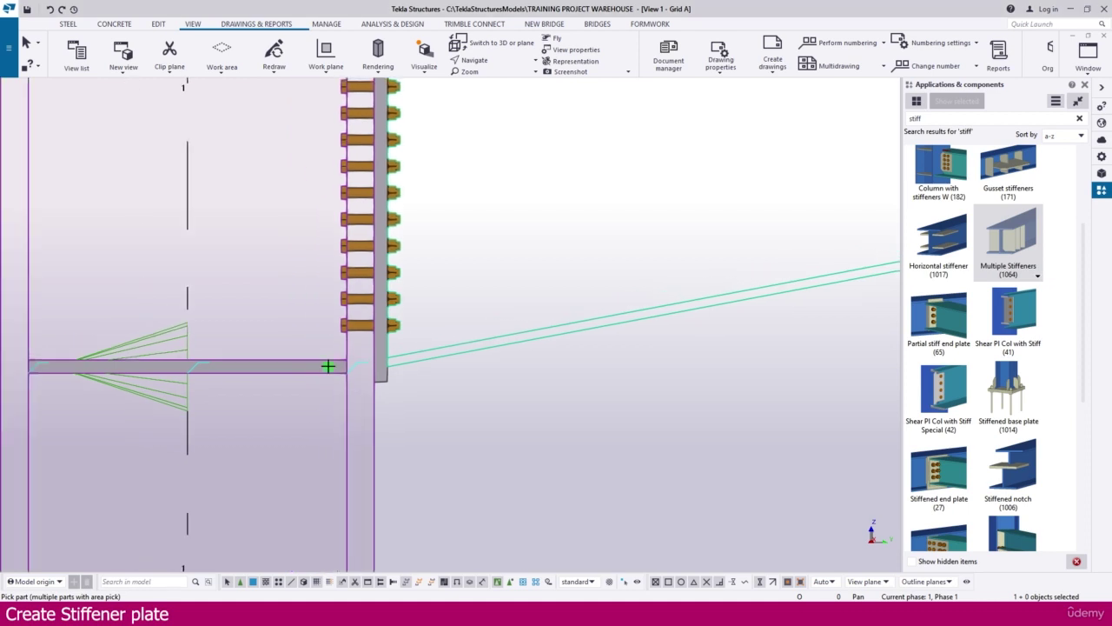
pyautogui.scroll(2, 359, 371)
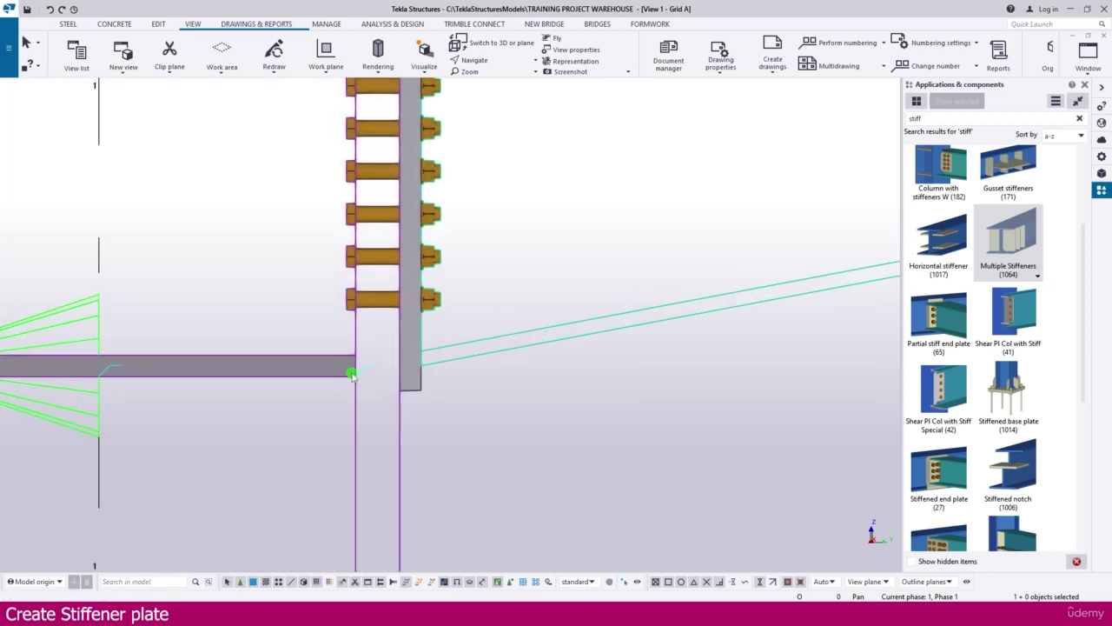
pyautogui.click(352, 373)
pyautogui.doubleClick(368, 369)
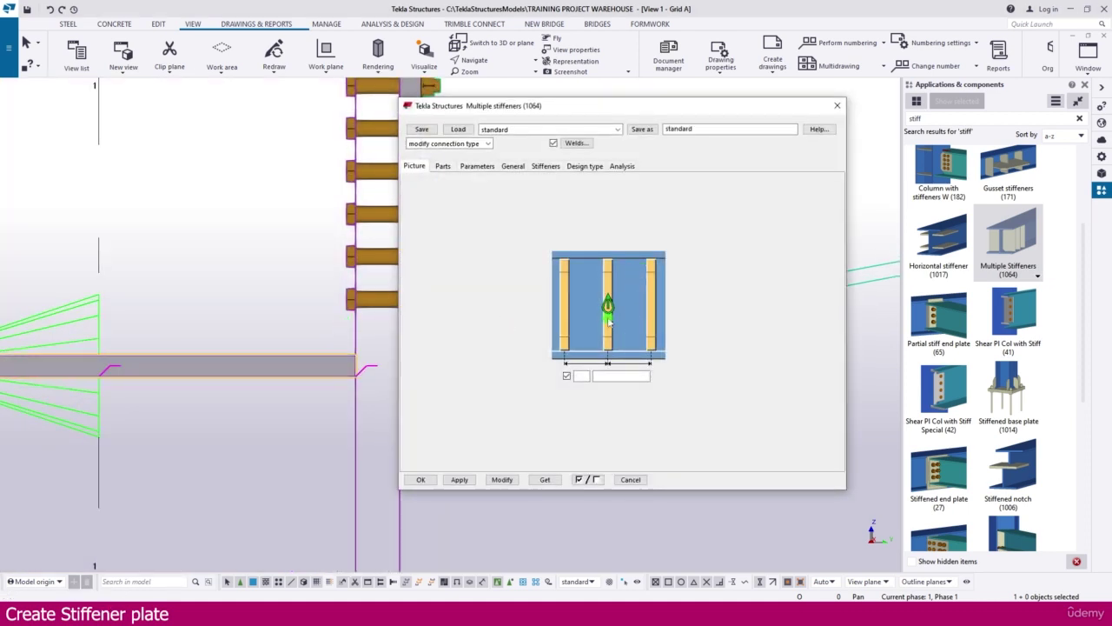
# Choose a new upper stiffener layout on the Parameters tab and apply it with Modify.
pyautogui.click(443, 166)
pyautogui.click(488, 169)
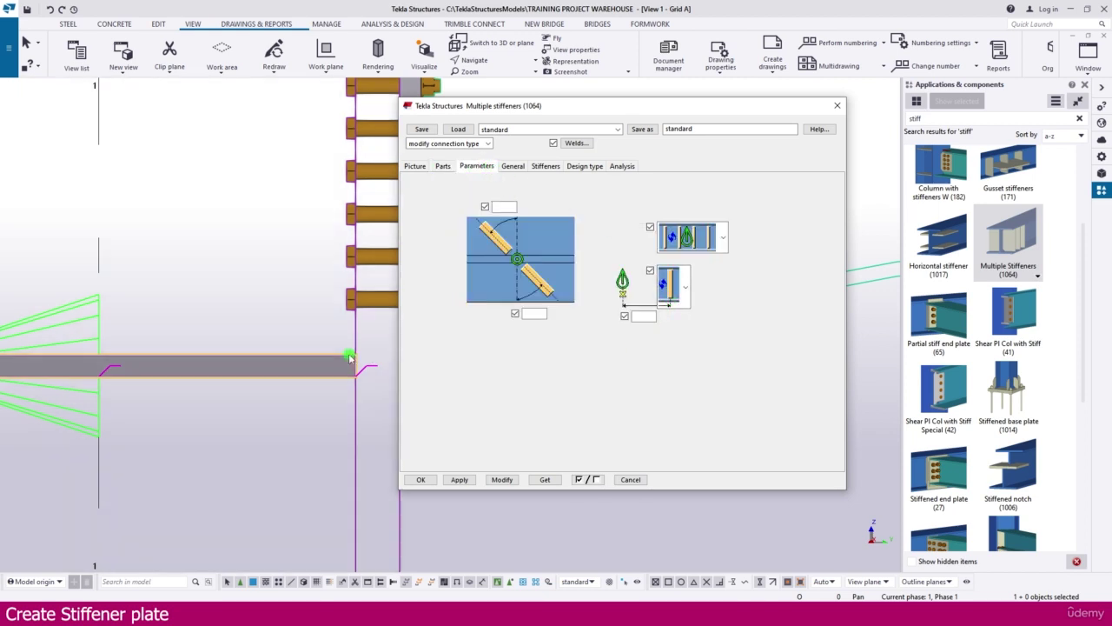
pyautogui.keyDown('ctrl'); pyautogui.moveTo(371, 369); pyautogui.dragTo(340, 367, button='middle'); pyautogui.keyUp('ctrl')
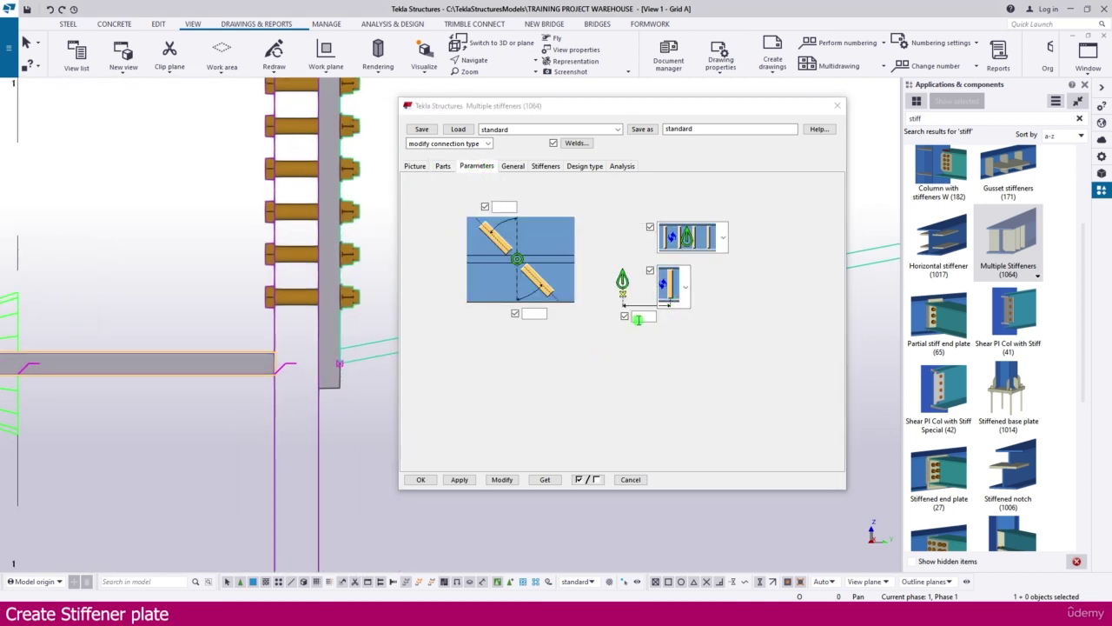
pyautogui.click(674, 286)
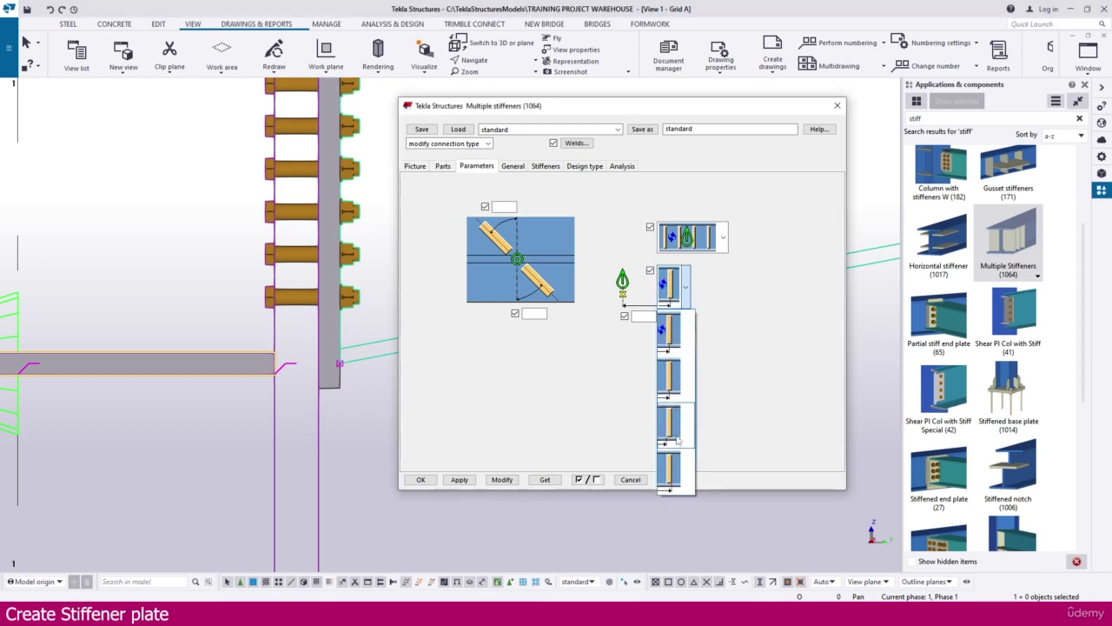
pyautogui.click(677, 439)
pyautogui.click(508, 481)
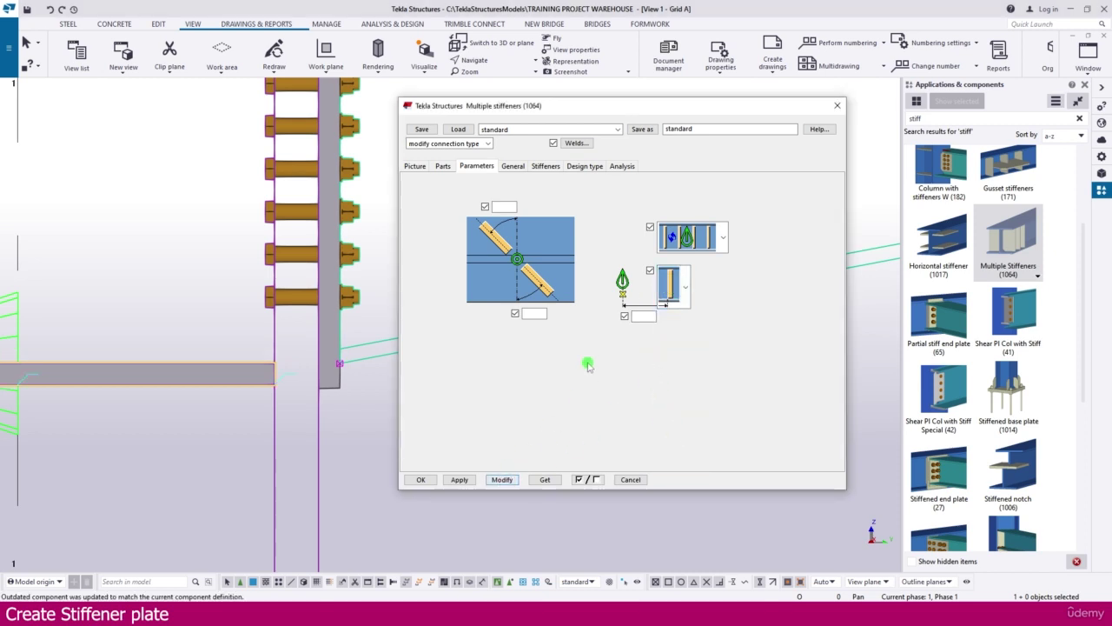
# Choose a new lower stiffener layout, apply it, and close the settings with OK.
pyautogui.click(682, 287)
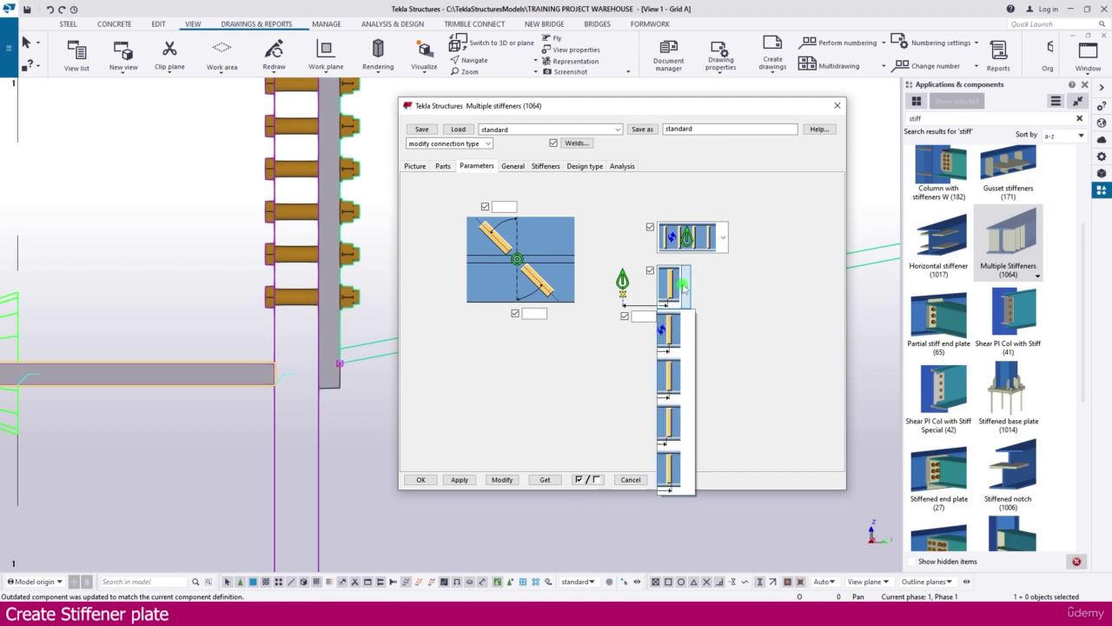
pyautogui.click(676, 462)
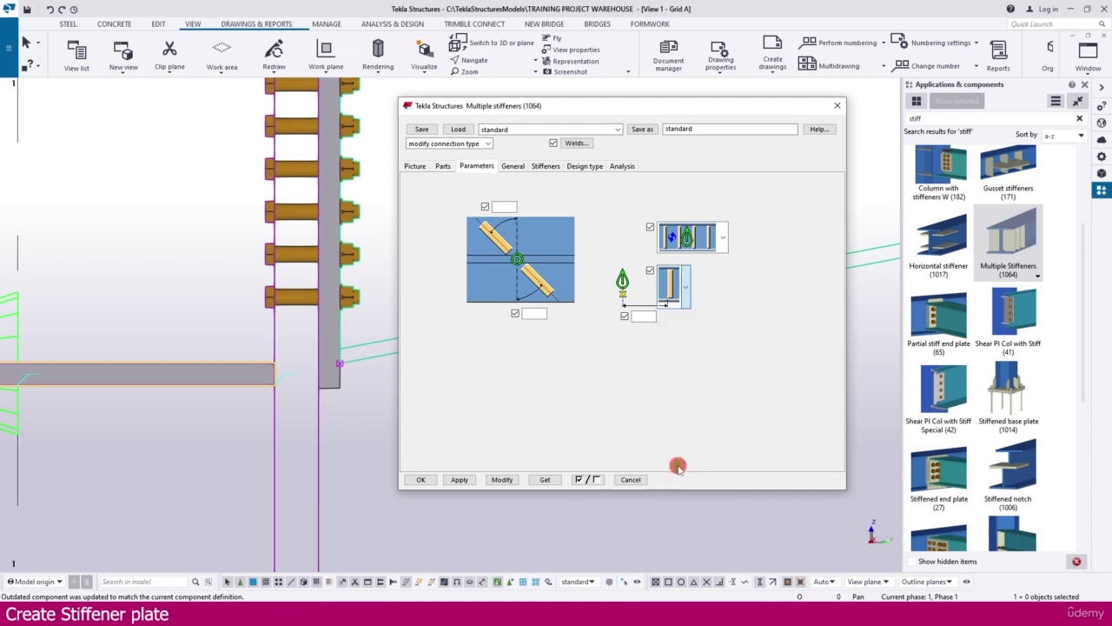
pyautogui.click(500, 478)
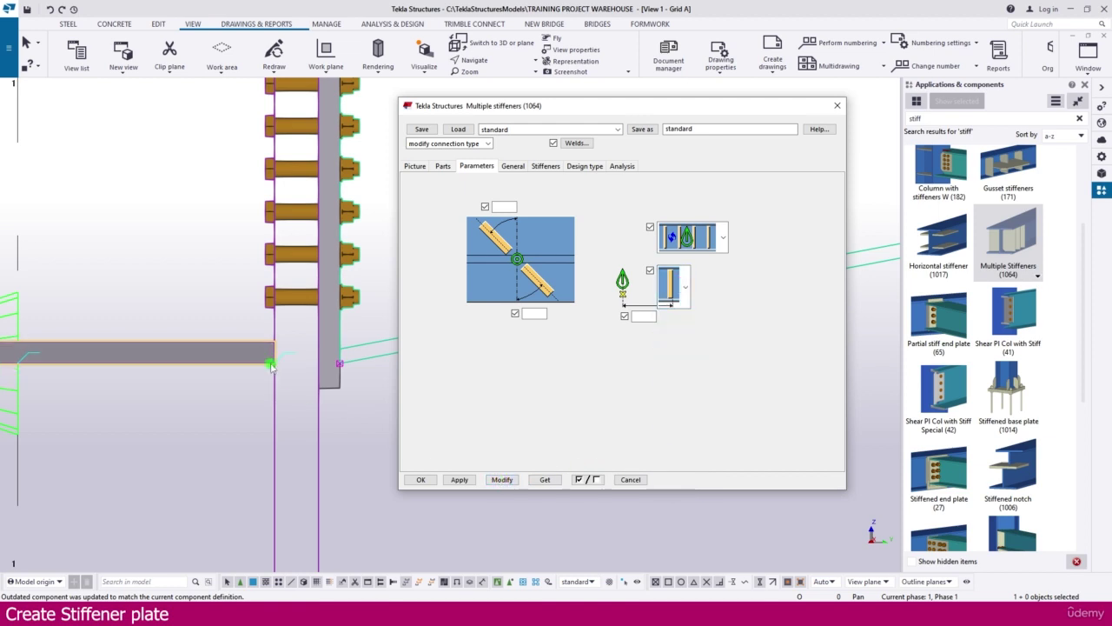
pyautogui.scroll(-5, 270, 365)
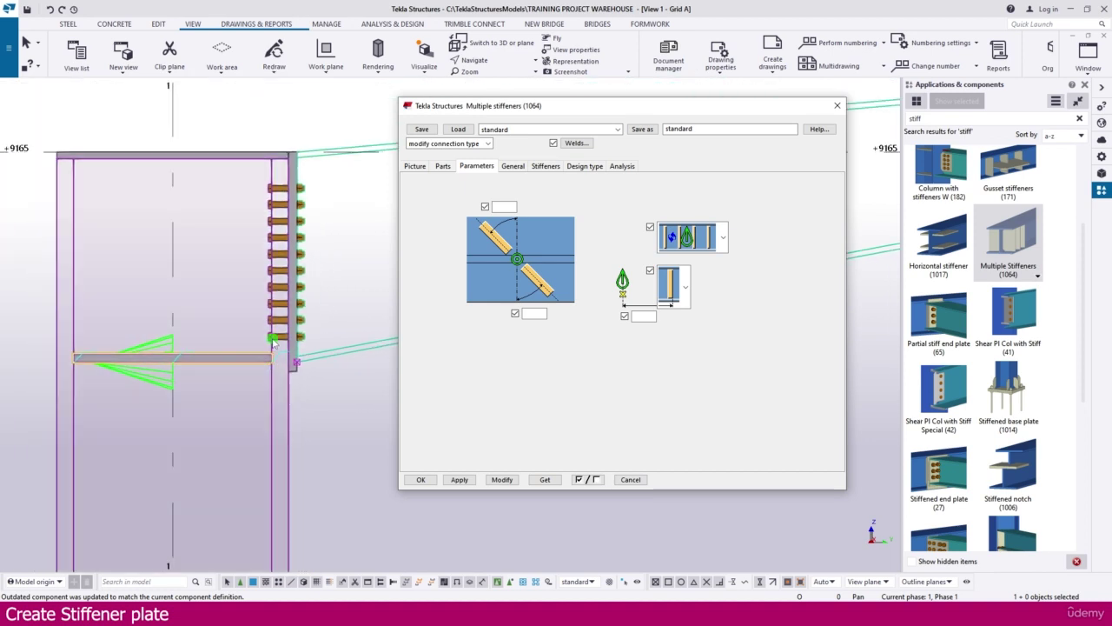
pyautogui.scroll(-4, 256, 323)
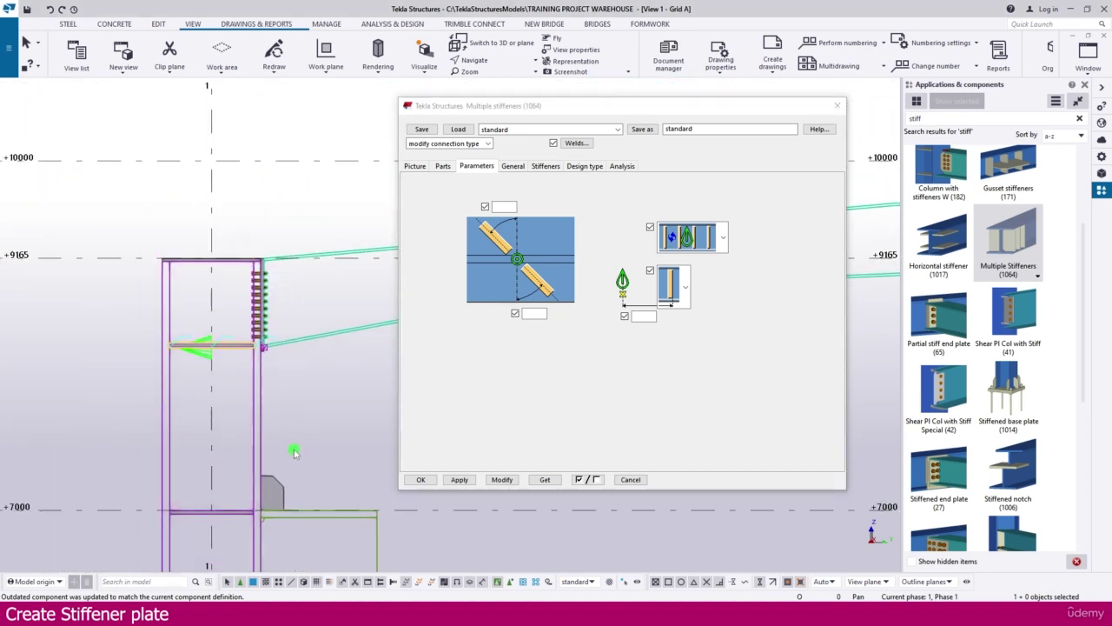
pyautogui.click(502, 480)
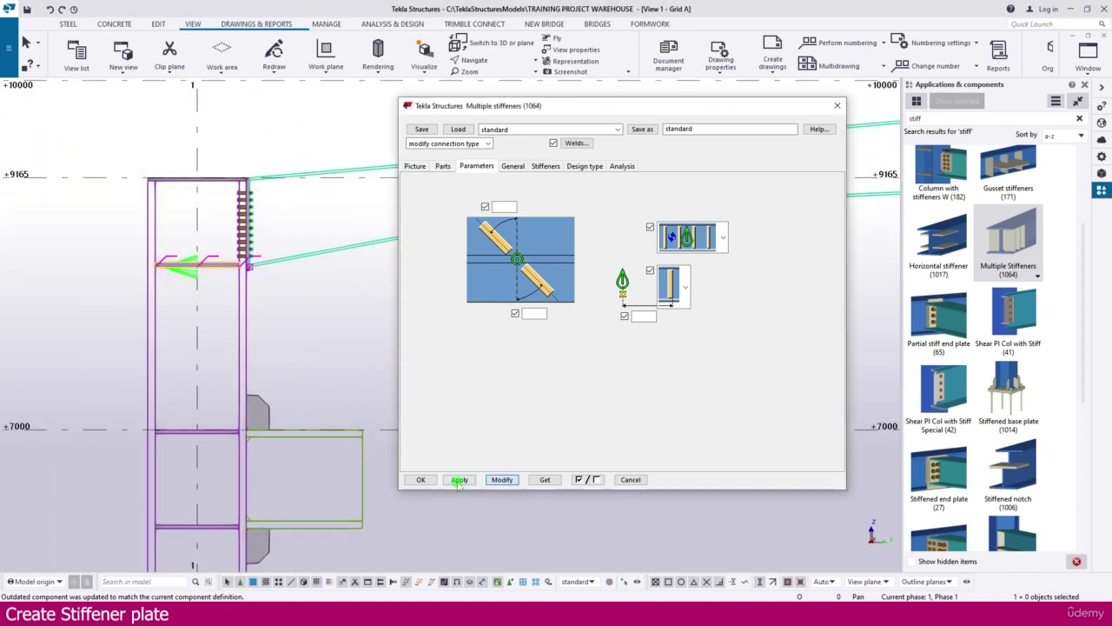
pyautogui.click(420, 479)
pyautogui.scroll(-3, 393, 439)
# Add a Multiple stiffeners plate to the grid 2 column at the rafter's lower end.
pyautogui.scroll(-2, 391, 431)
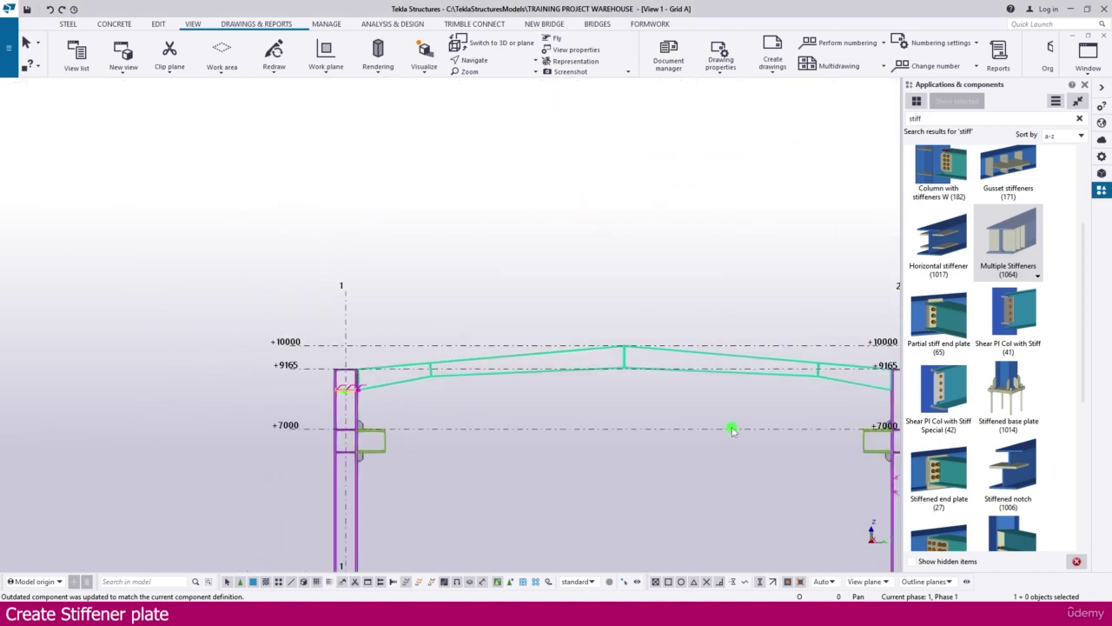
pyautogui.moveTo(733, 427); pyautogui.dragTo(688, 377, button='middle')
pyautogui.scroll(6, 687, 377)
pyautogui.scroll(2, 517, 382)
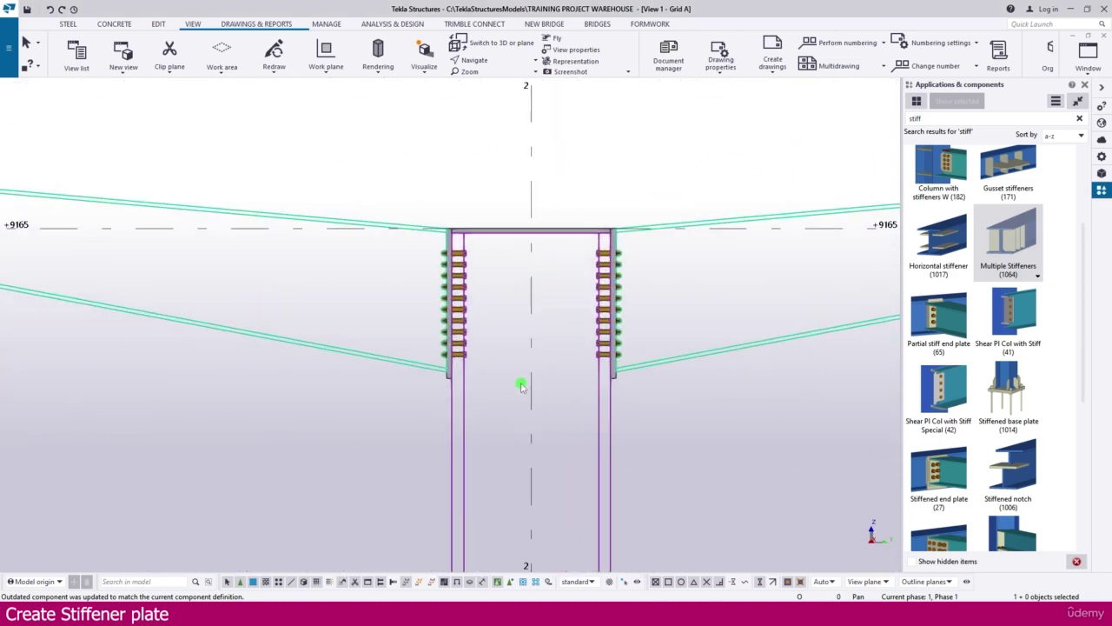
pyautogui.click(122, 74)
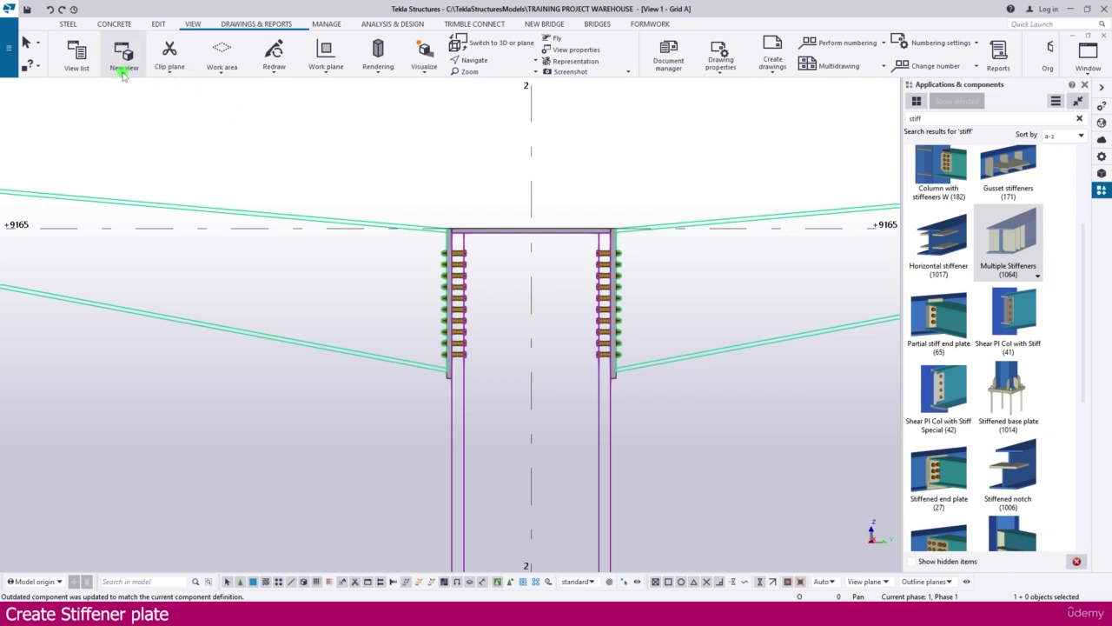
pyautogui.click(158, 23)
pyautogui.click(416, 44)
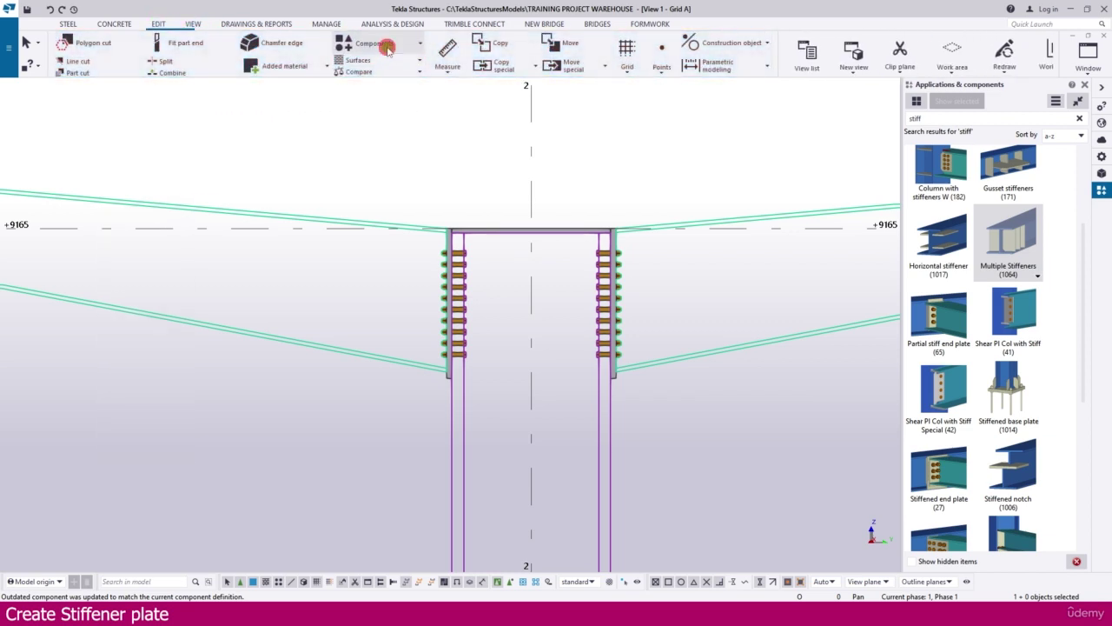
pyautogui.click(374, 102)
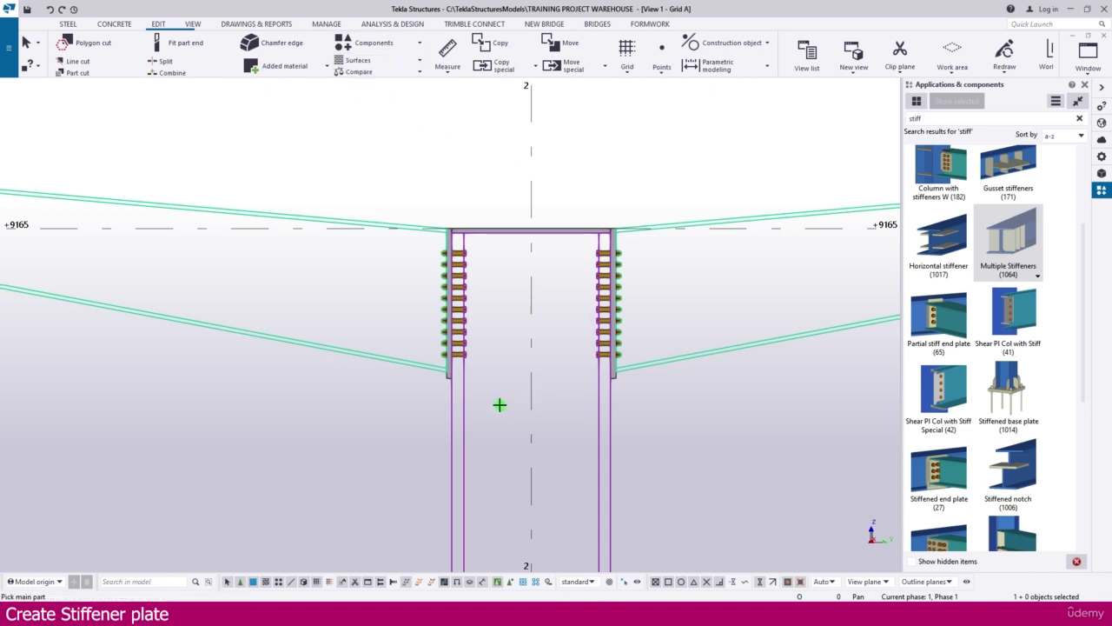
pyautogui.scroll(2, 454, 390)
pyautogui.click(449, 388)
pyautogui.scroll(3, 453, 383)
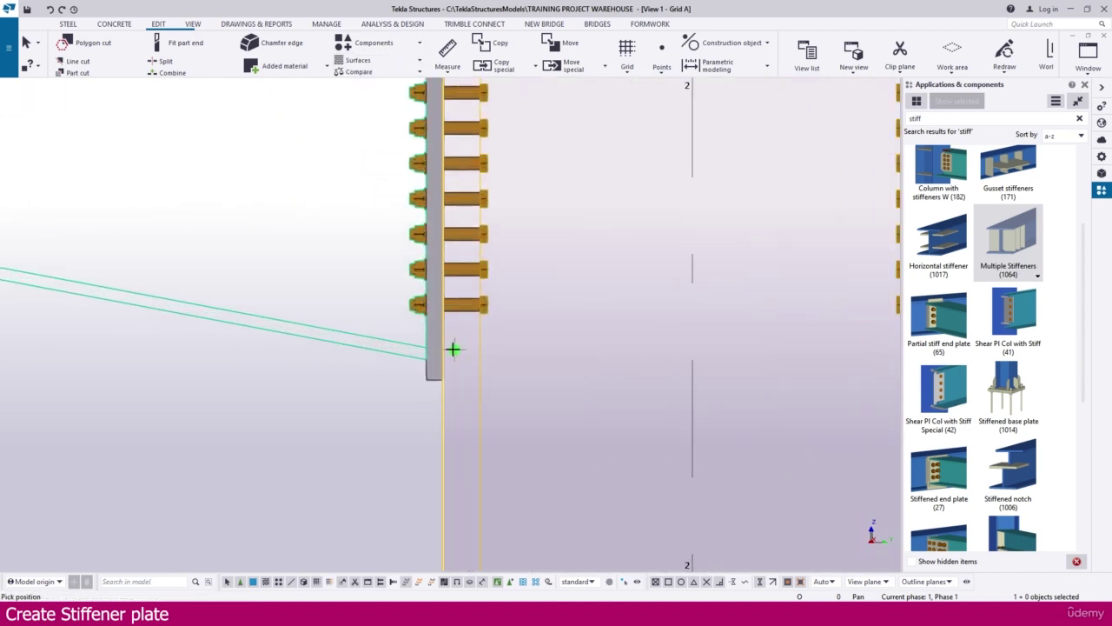
pyautogui.click(424, 358)
# Add a Multiple stiffeners plate to the grid 3 column at its bolted rafter connection.
pyautogui.scroll(-5, 396, 352)
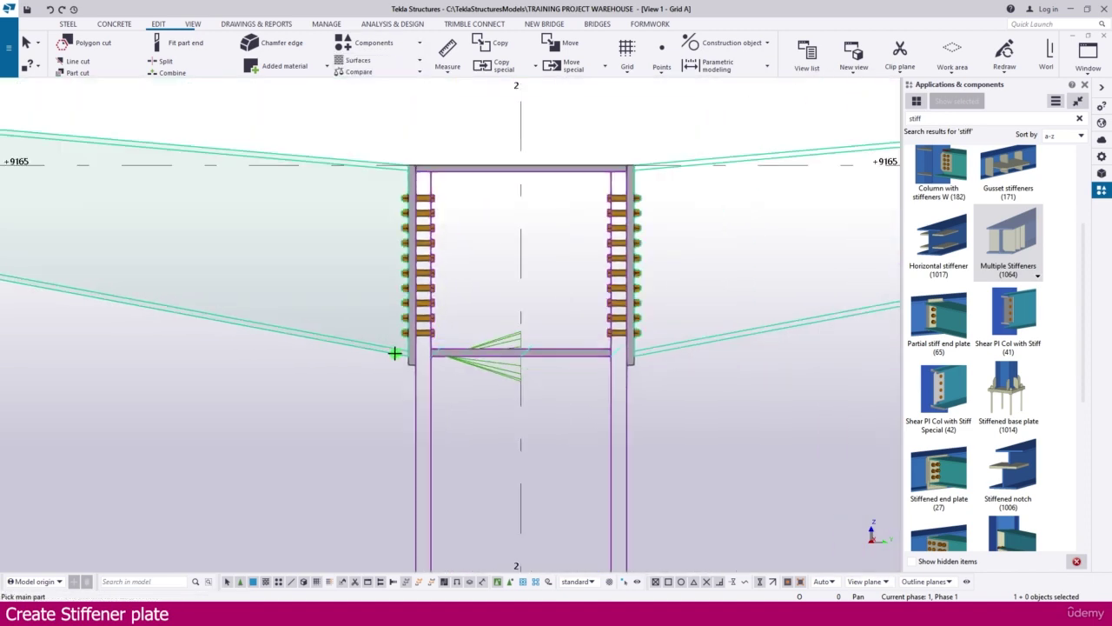
pyautogui.scroll(-2, 393, 352)
pyautogui.keyDown('shift'); pyautogui.hscroll(6, 643, 343); pyautogui.keyUp('shift')
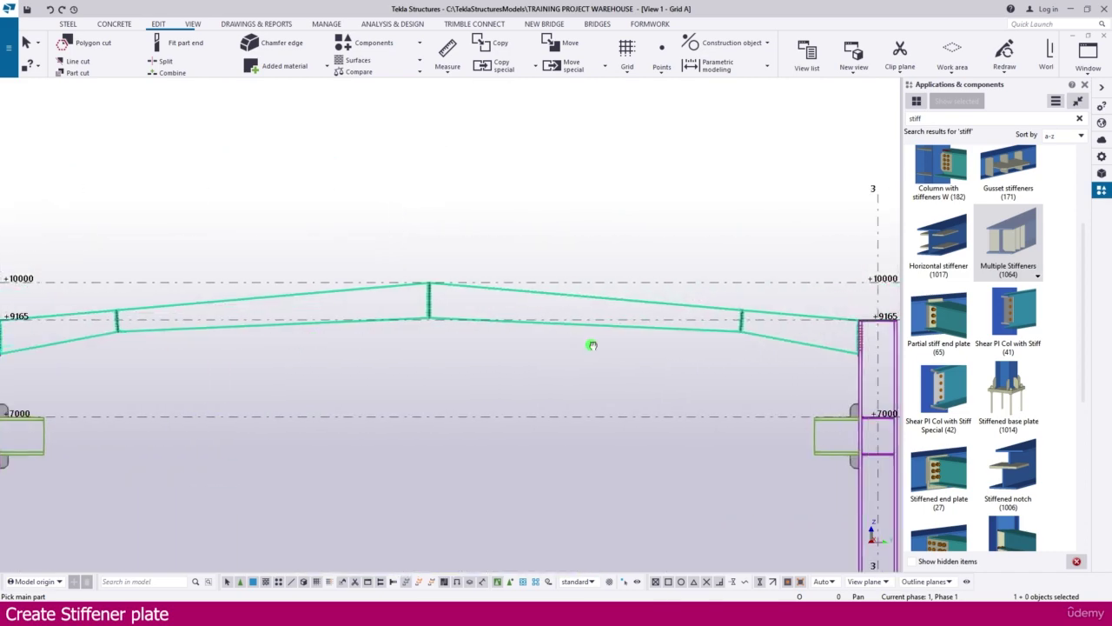
pyautogui.scroll(4, 612, 335)
pyautogui.click(616, 356)
pyautogui.scroll(6, 591, 365)
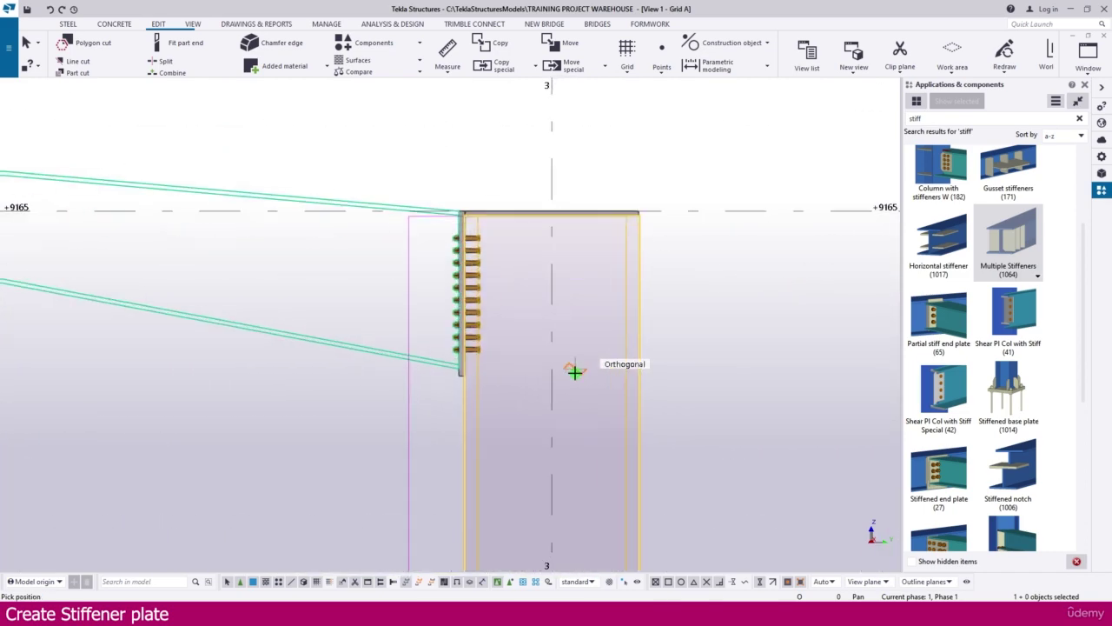
pyautogui.click(432, 341)
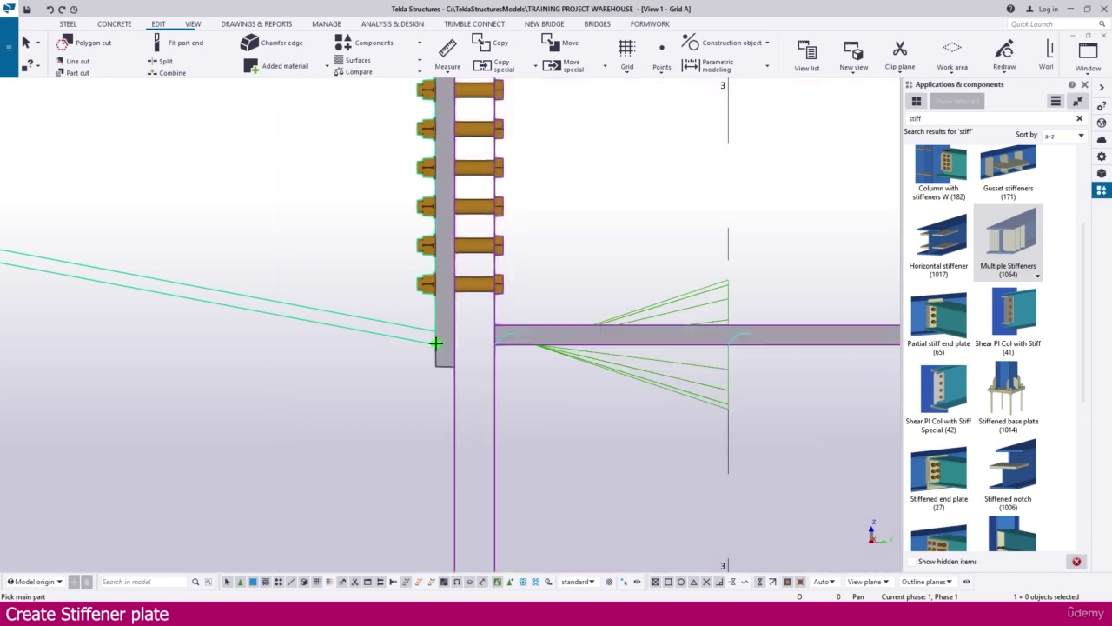
pyautogui.scroll(-5, 444, 343)
pyautogui.scroll(-3, 652, 344)
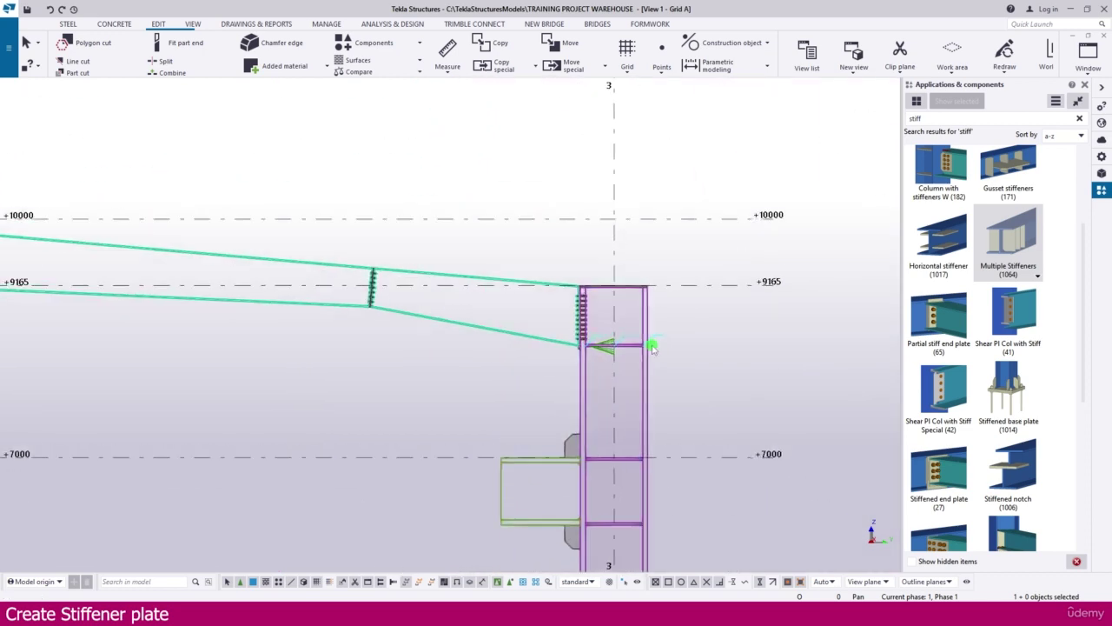
pyautogui.scroll(1, 652, 333)
pyautogui.scroll(2, 650, 331)
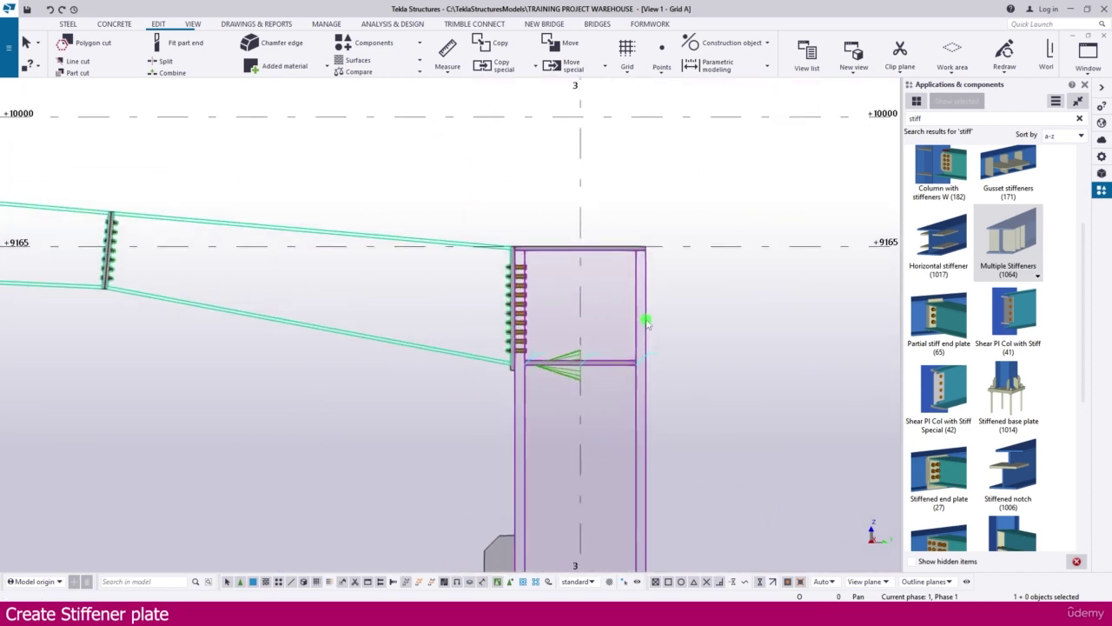
# Select the grid 3 column and check its W760X582 profile in the profile catalog.
pyautogui.click(643, 316)
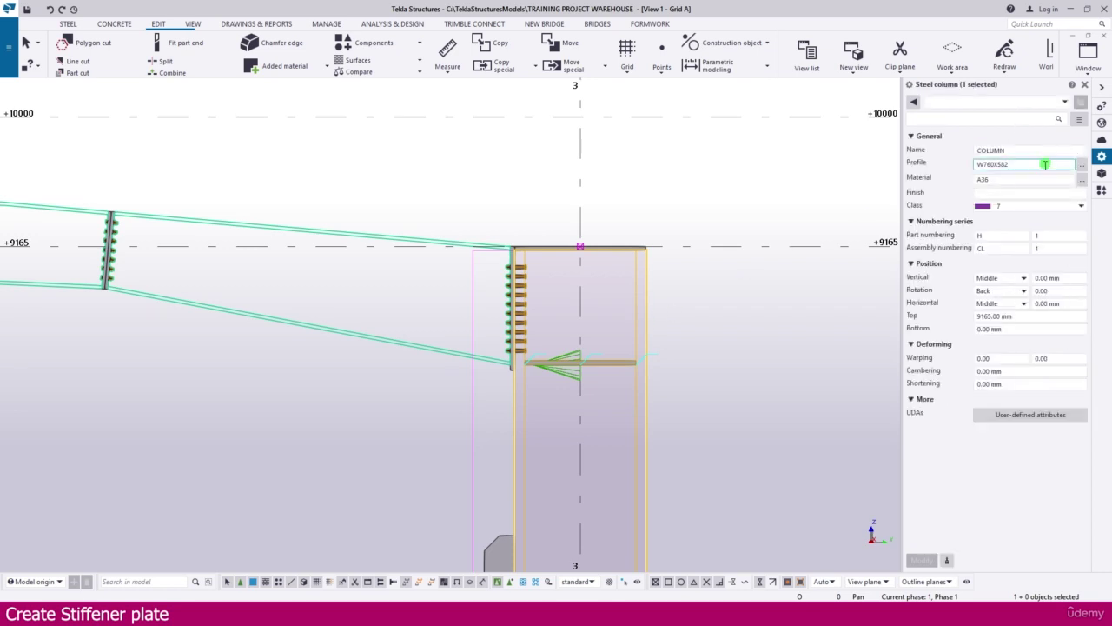
pyautogui.click(1082, 165)
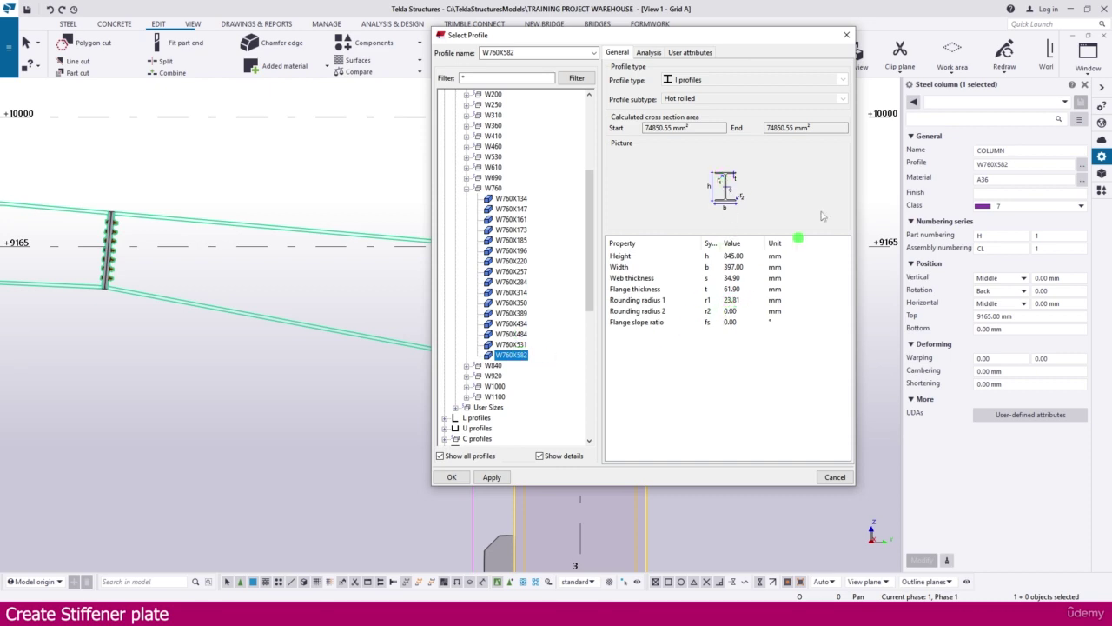
pyautogui.click(846, 34)
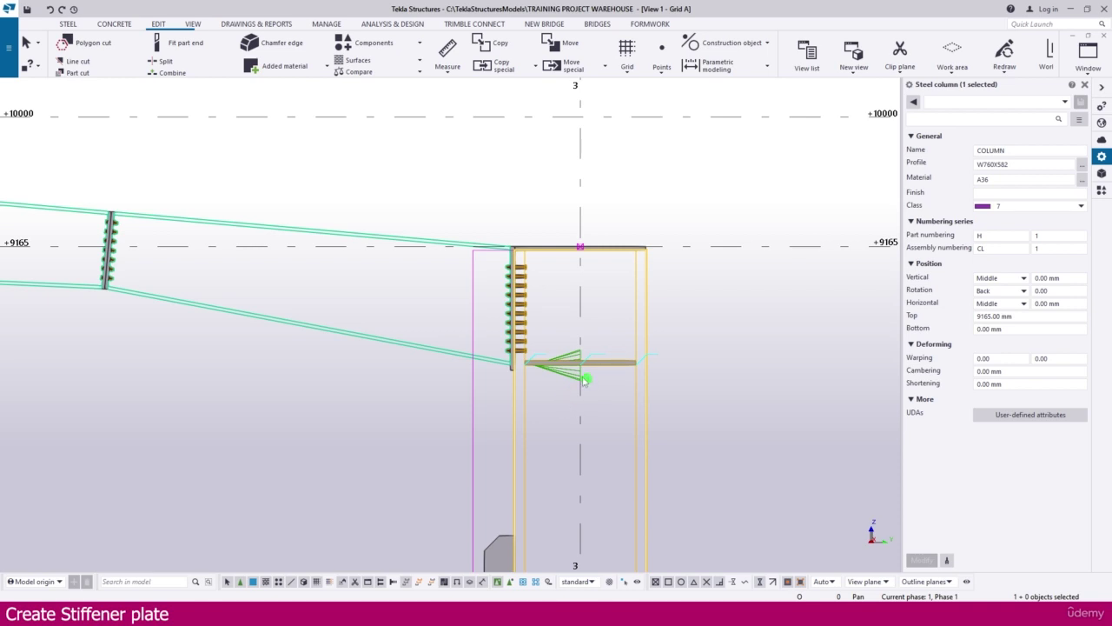
pyautogui.scroll(2, 587, 380)
# Open the stiffener settings and enter 25 for the first layout's chamfer dimensions.
pyautogui.doubleClick(603, 361)
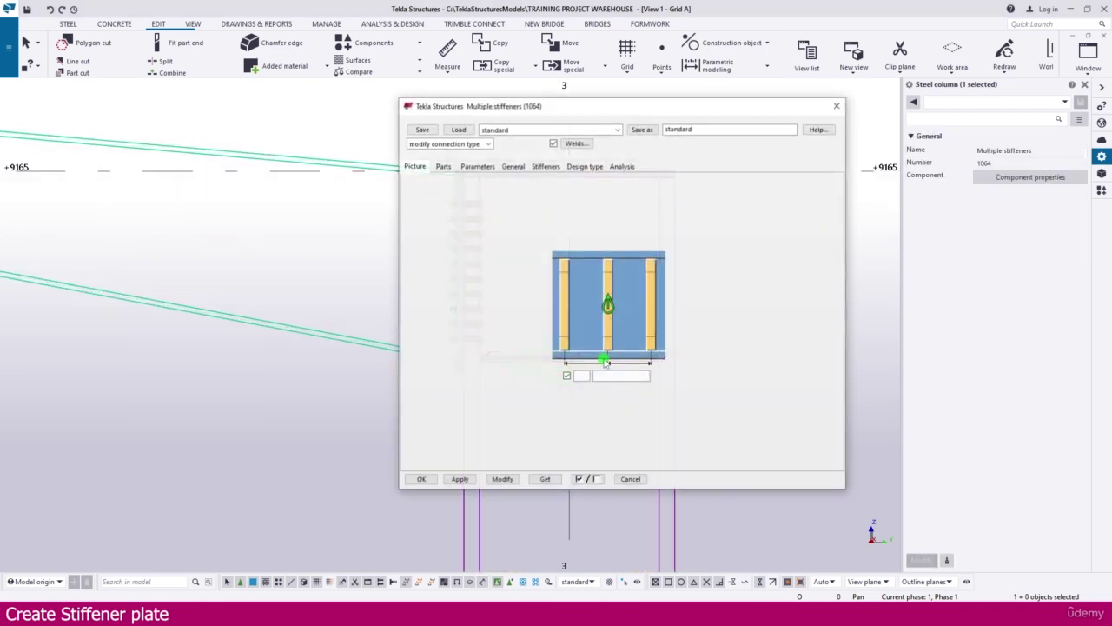
pyautogui.click(544, 166)
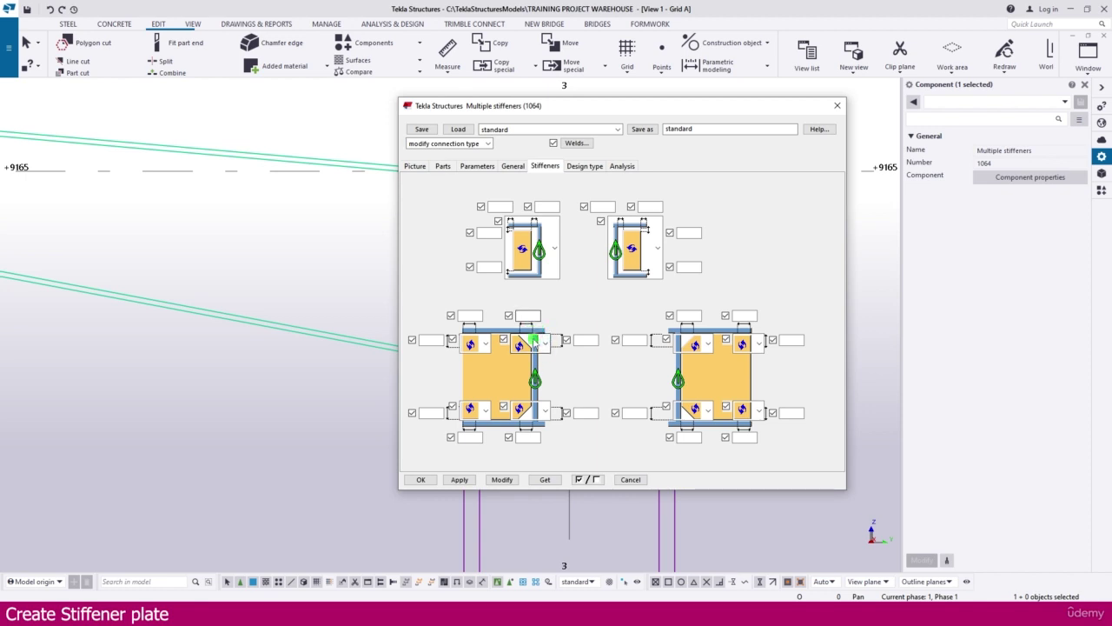
pyautogui.click(530, 315)
pyautogui.click(585, 339)
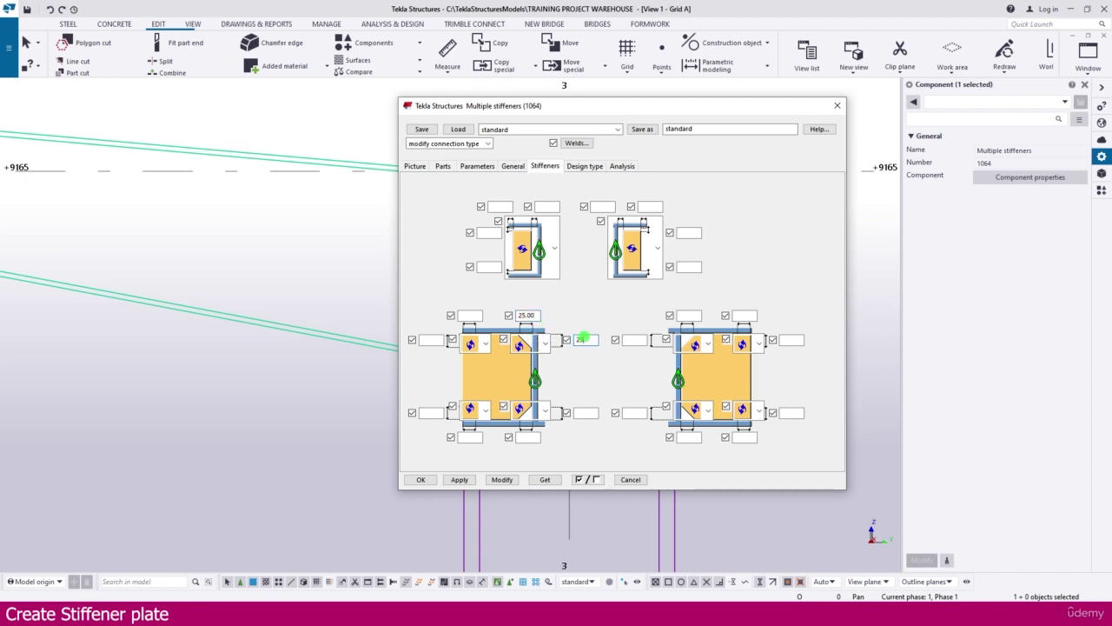
pyautogui.write('25')
pyautogui.click(536, 432)
pyautogui.write('25')
pyautogui.click(588, 415)
# Check the stiffener shape options, then edit the second layout's left and top dimensions.
pyautogui.click(518, 409)
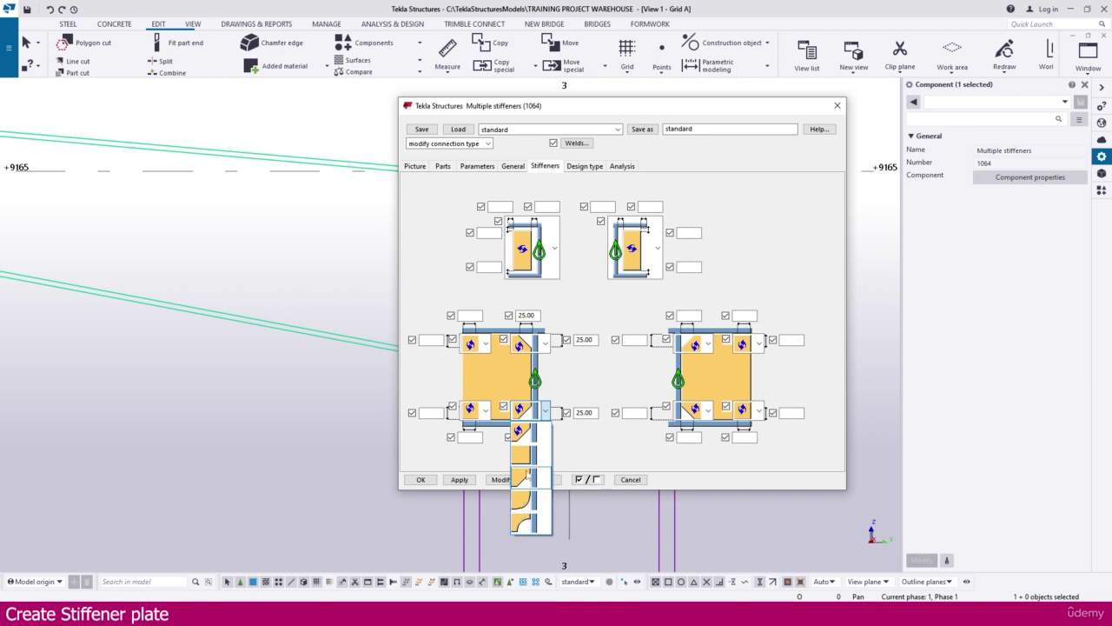
pyautogui.click(543, 411)
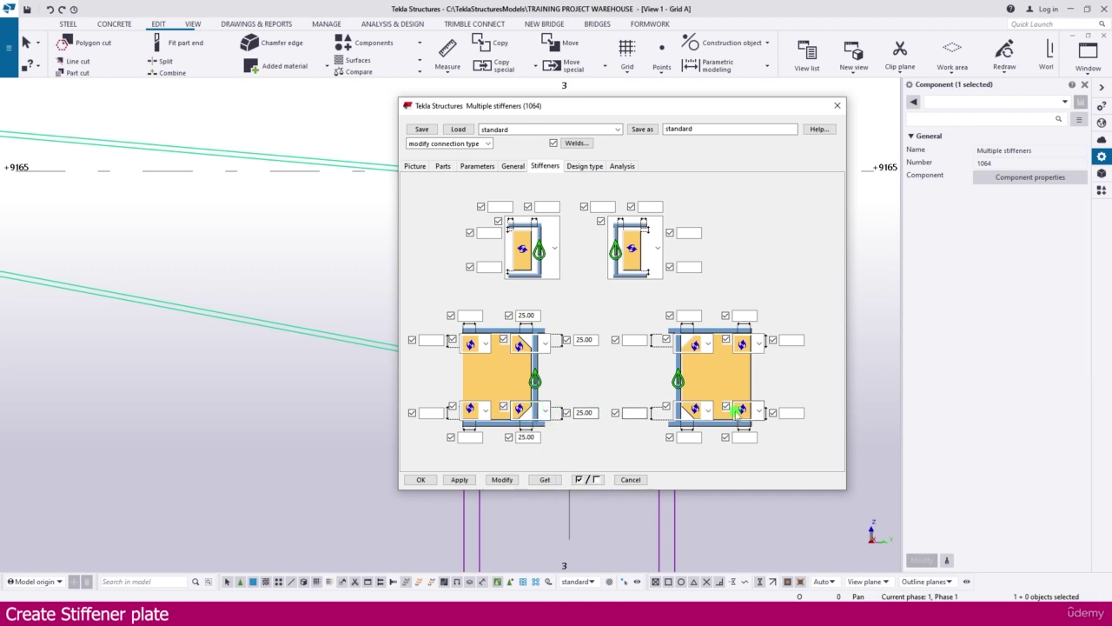
pyautogui.click(638, 412)
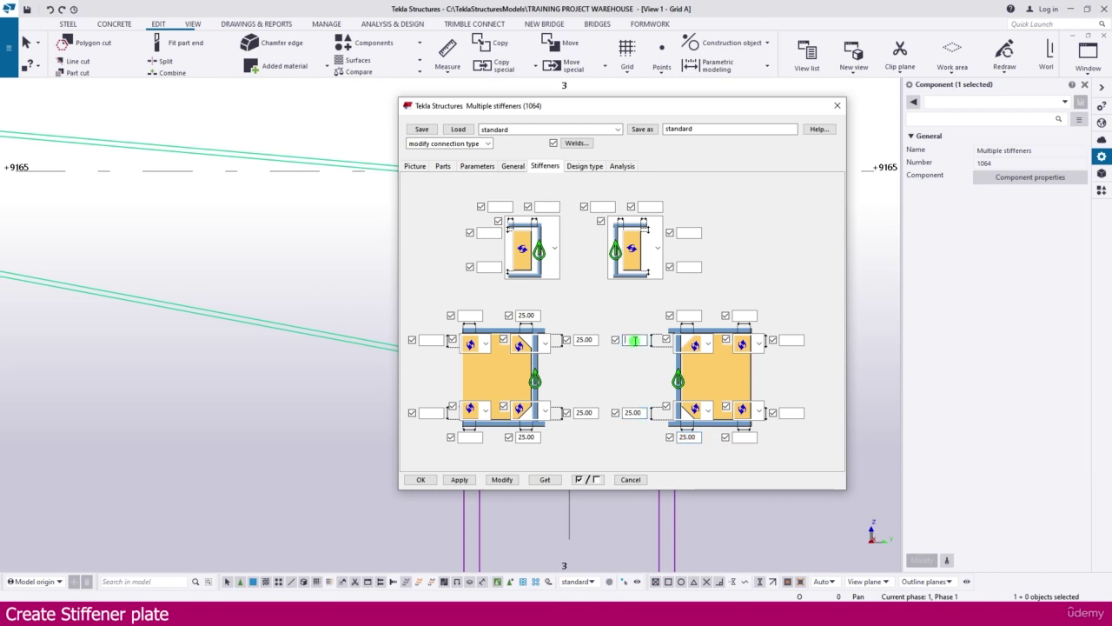
pyautogui.click(689, 316)
# Apply the 25.00 values to the grid 3, 2 and 1 stiffeners, then close with OK.
pyautogui.scroll(-5, 371, 335)
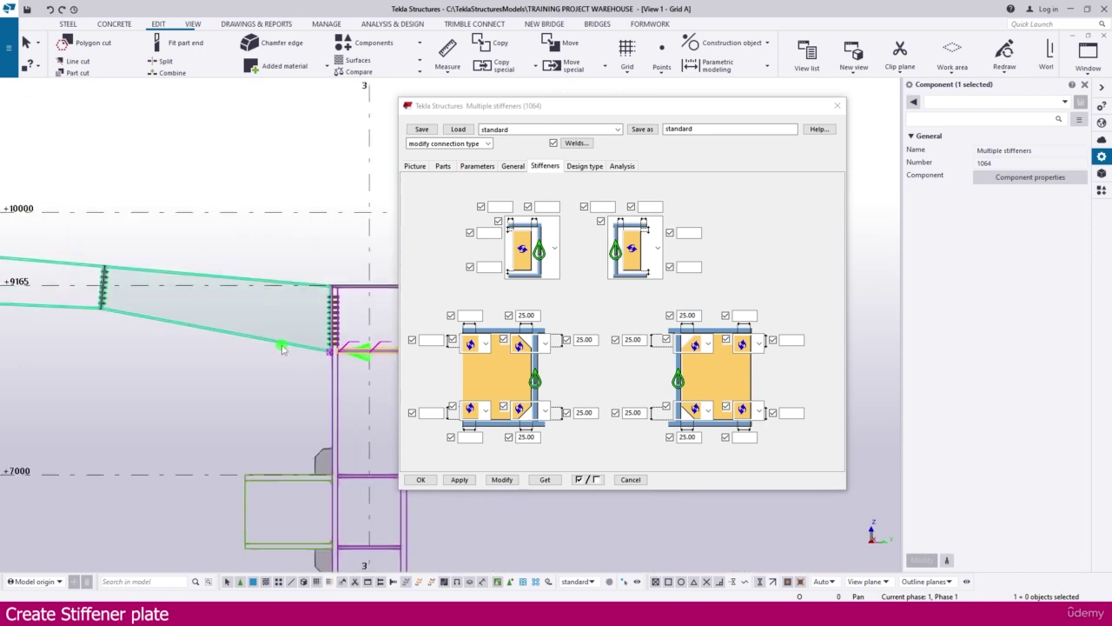
pyautogui.click(502, 479)
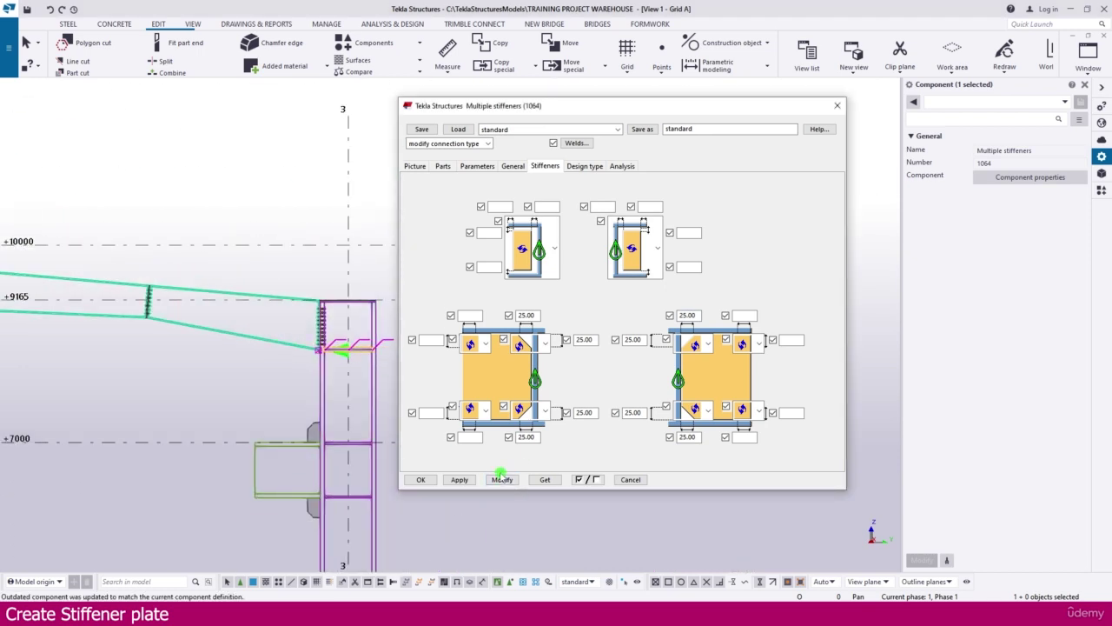
pyautogui.scroll(-2, 261, 378)
pyautogui.scroll(5, 165, 354)
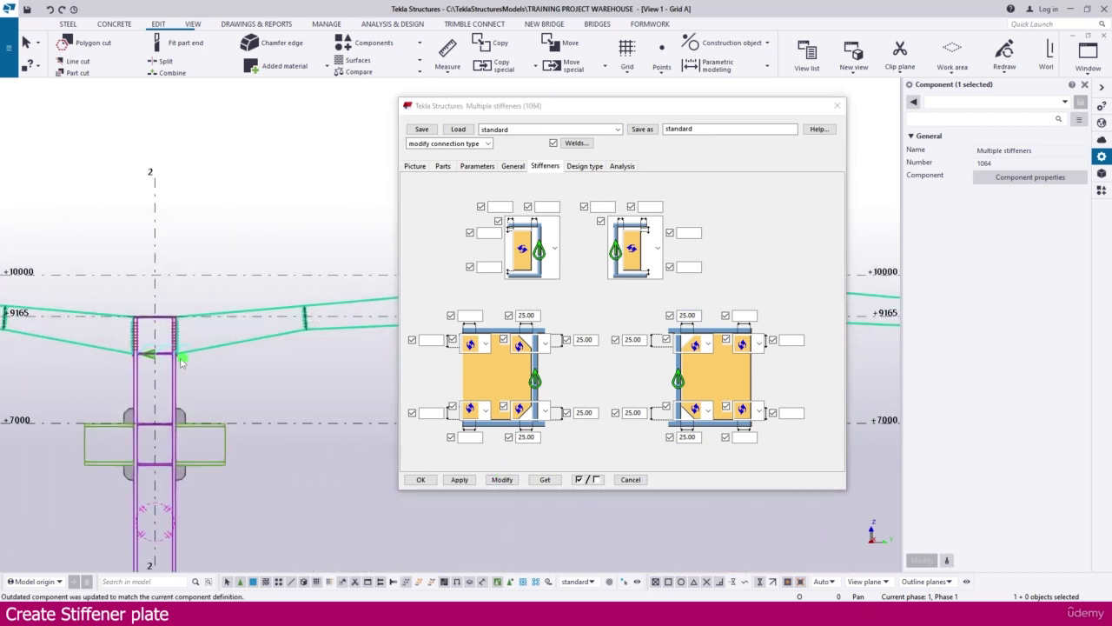
pyautogui.click(503, 479)
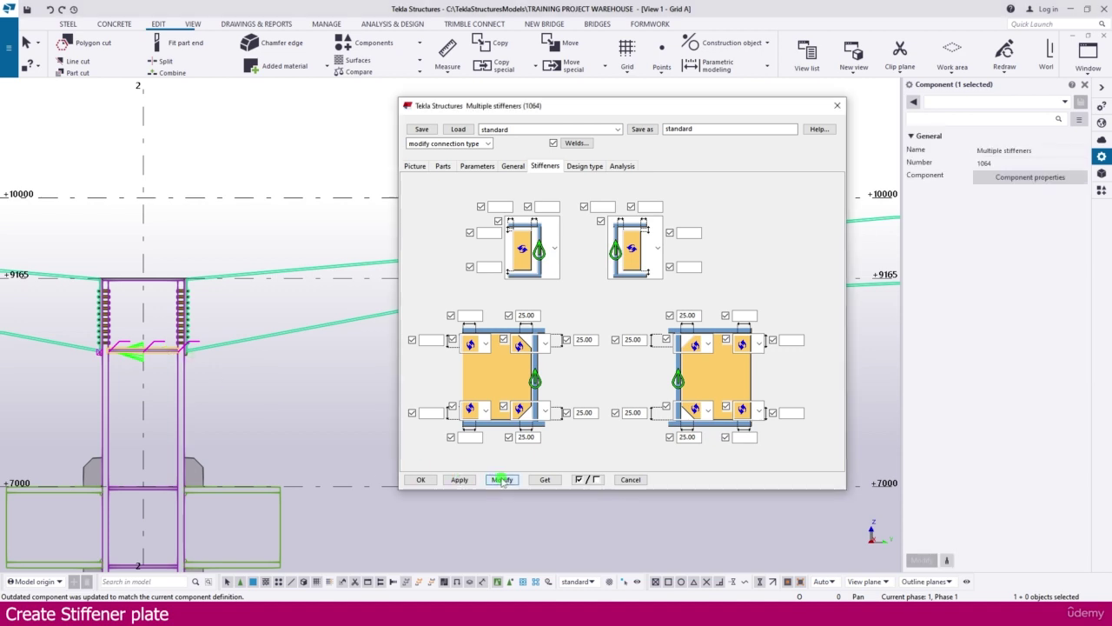
pyautogui.moveTo(35, 356); pyautogui.dragTo(339, 351, button='middle')
pyautogui.scroll(-2, 339, 351)
pyautogui.scroll(6, 312, 351)
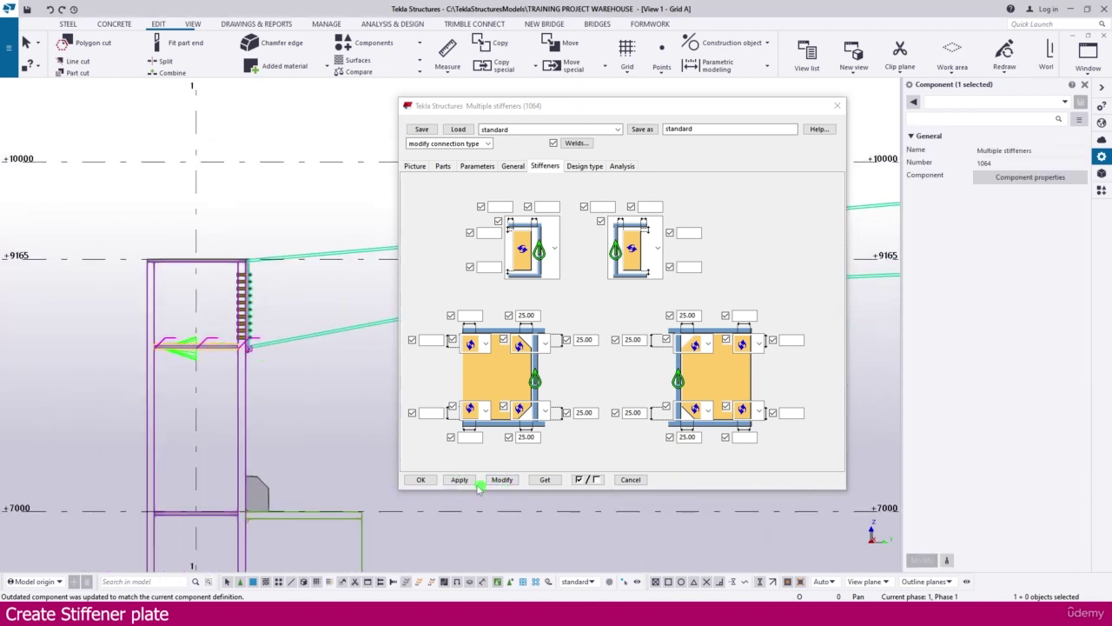
pyautogui.click(494, 479)
pyautogui.click(423, 480)
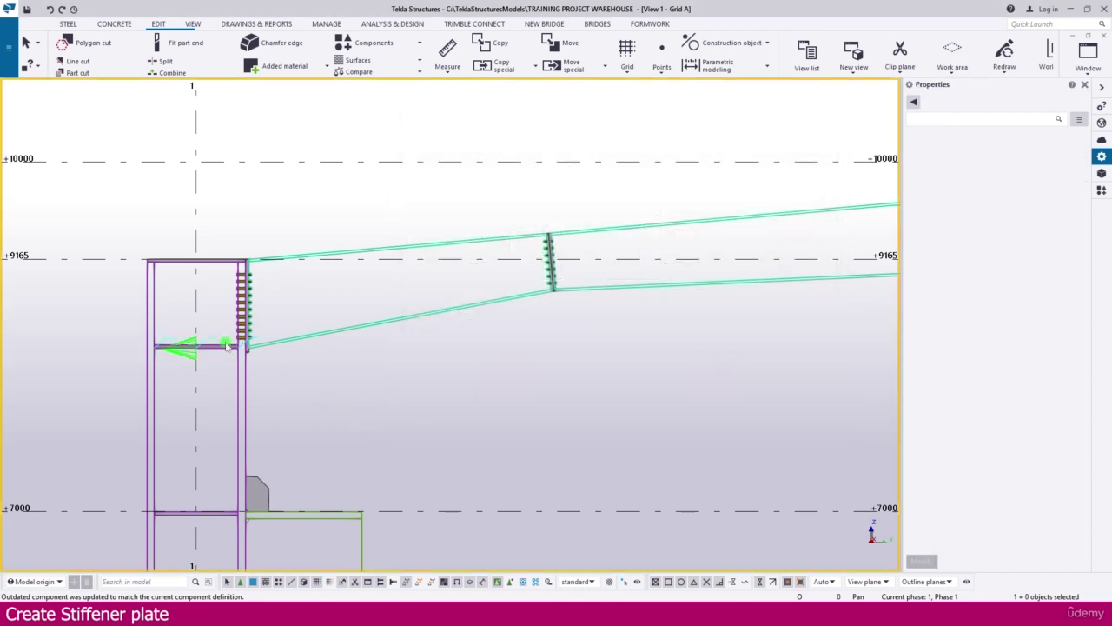
# Reopen the stiffener settings to verify the Stiffeners tab, then close and view the full frame.
pyautogui.doubleClick(224, 342)
pyautogui.click(543, 166)
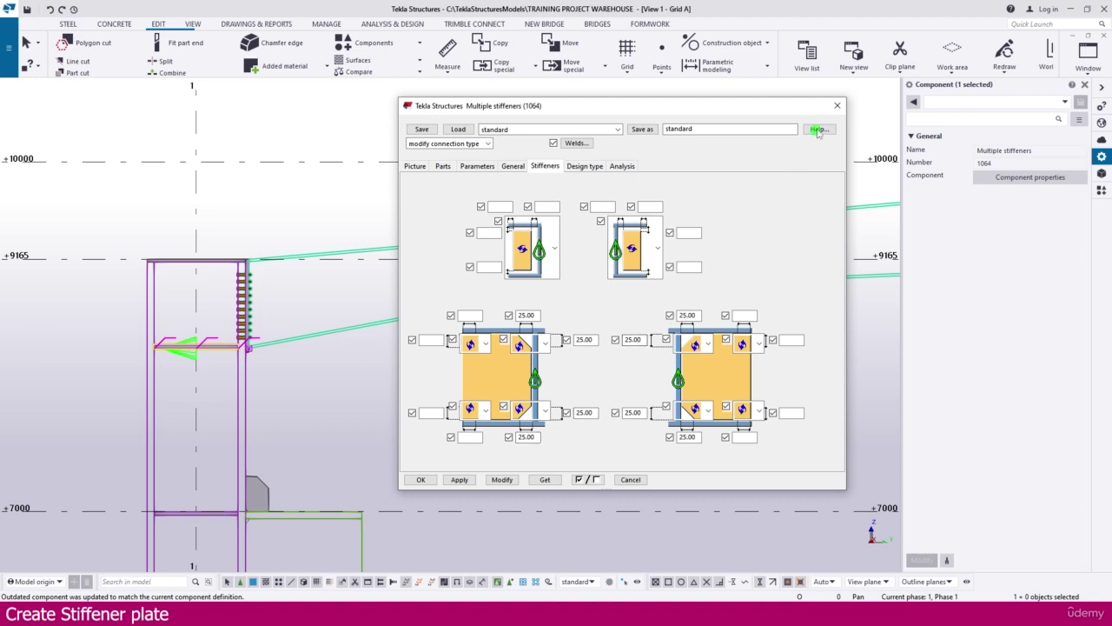
pyautogui.press('Escape')
pyautogui.scroll(-8, 357, 298)
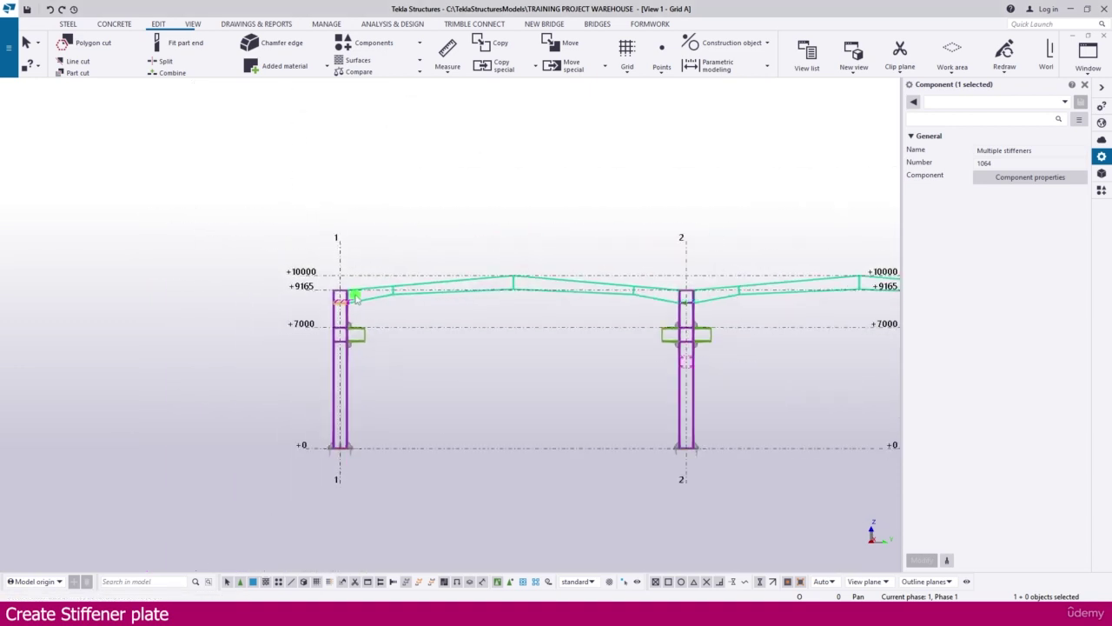
pyautogui.moveTo(747, 429); pyautogui.dragTo(596, 429, button='middle')
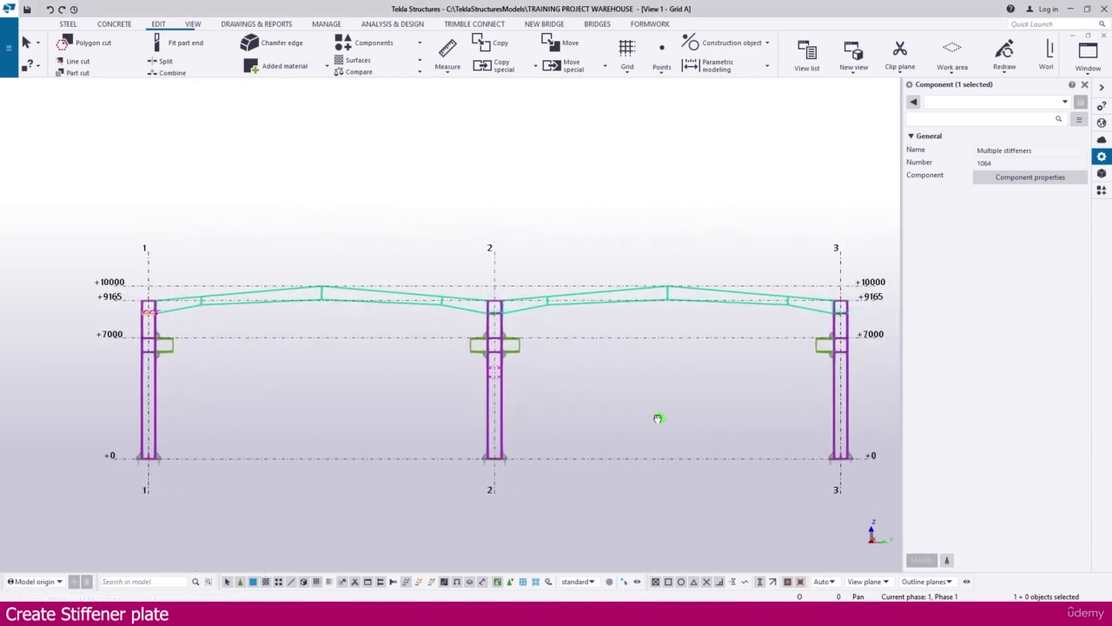